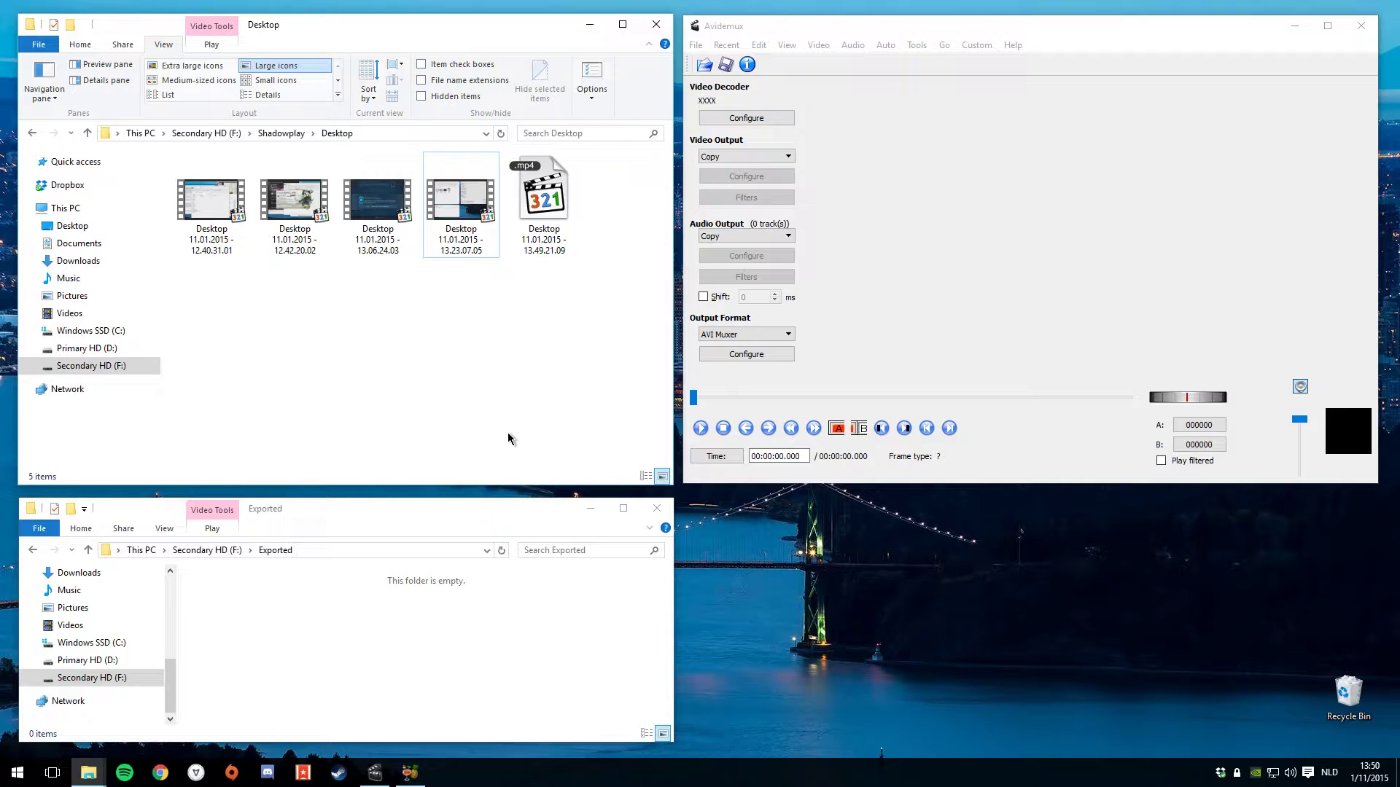
Load the Desktop 11.01.2015 - 13.06.24.03 recording into Avidemux and reposition the window.
{"action": "left_click", "coordinate": [359, 203]}
{"action": "left_click_drag", "start_coordinate": [360, 203], "coordinate": [1006, 218]}
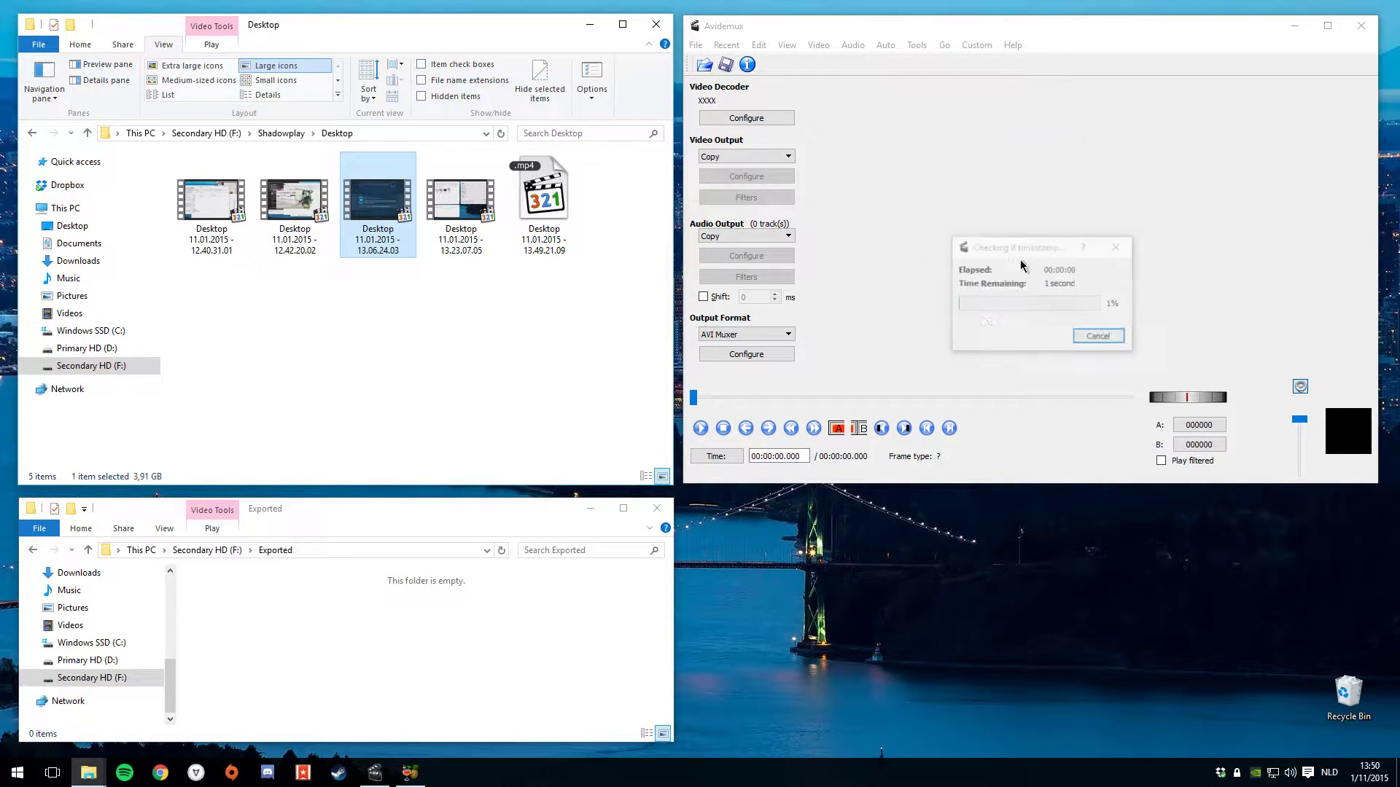
{"action": "left_click_drag", "start_coordinate": [963, 30], "coordinate": [811, 113]}
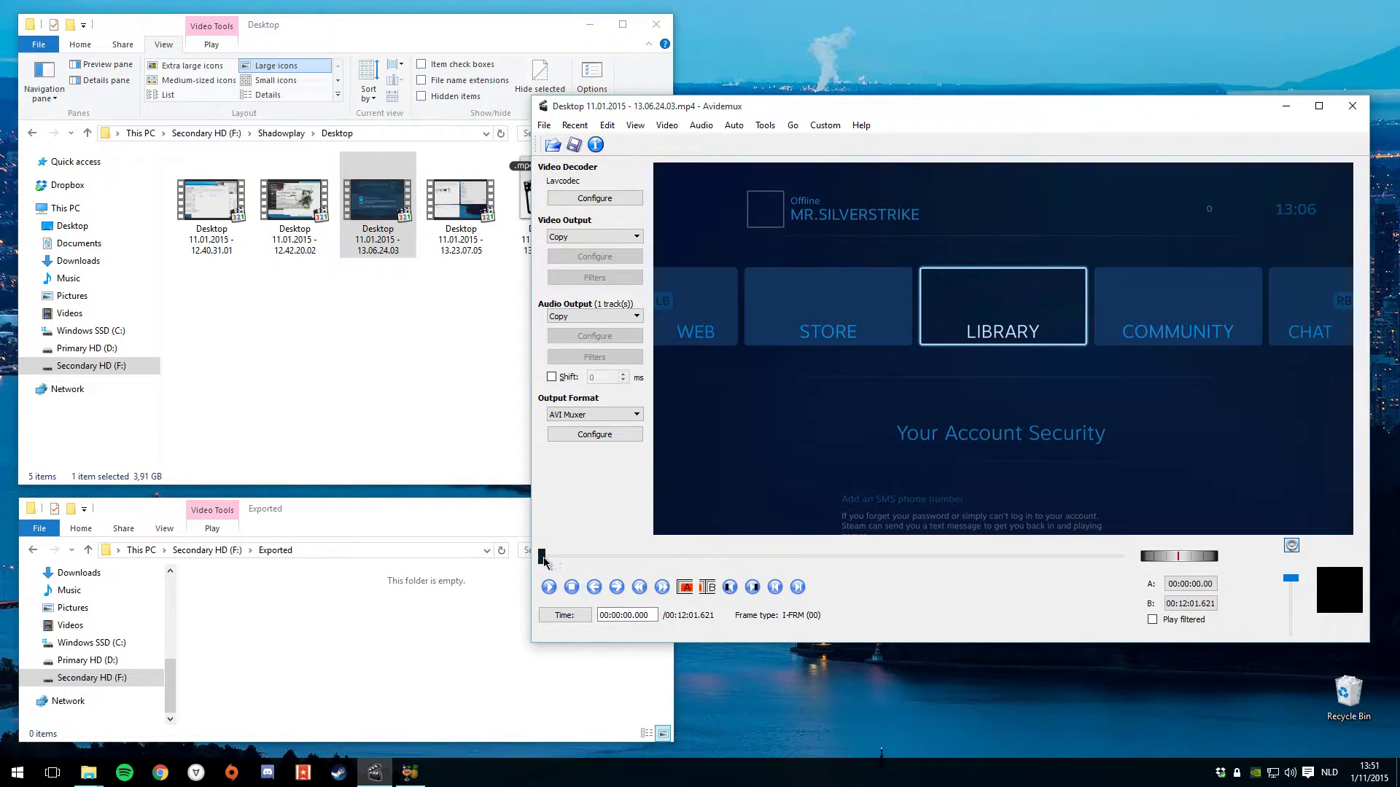
Seek to the goal replay's first frame at about 00:04:11.
{"action": "left_click_drag", "start_coordinate": [542, 558], "coordinate": [744, 564]}
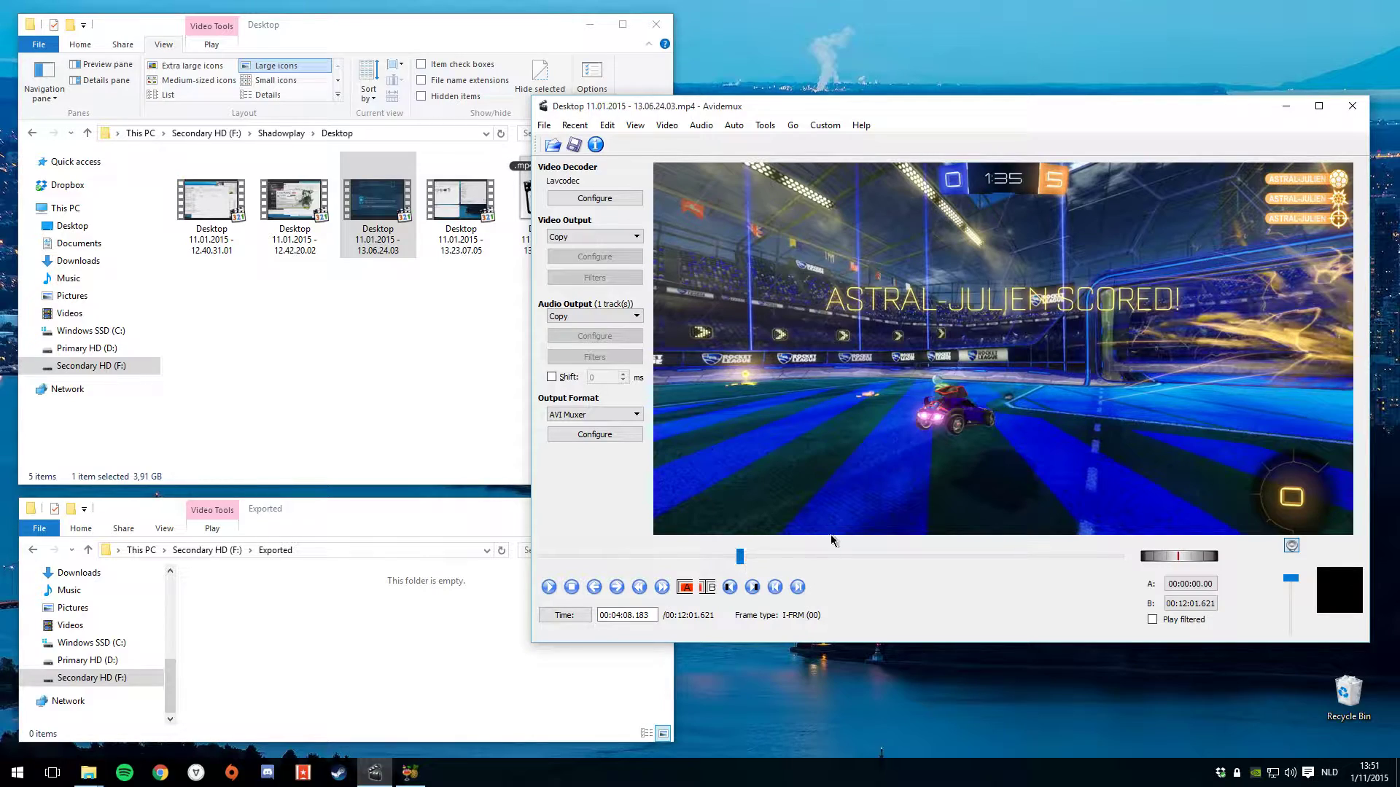
{"action": "key", "text": "Right"}
{"action": "key", "text": "Right"}
{"action": "key", "text": "Right"}
{"action": "key", "text": "Right"}
{"action": "key", "text": "Right"}
{"action": "key", "text": "Right"}
{"action": "key", "text": "Right"}
{"action": "key", "text": "Right"}
{"action": "key", "text": "Right"}
{"action": "key", "text": "Right"}
{"action": "key", "text": "Right"}
{"action": "key", "text": "Right"}
{"action": "key", "text": "Right"}
{"action": "key", "text": "Right"}
{"action": "key", "text": "Right"}
{"action": "key", "text": "Right"}
{"action": "key", "text": "Right"}
{"action": "key", "text": "Right"}
{"action": "key", "text": "Right"}
{"action": "key", "text": "Right"}
{"action": "key", "text": "Right"}
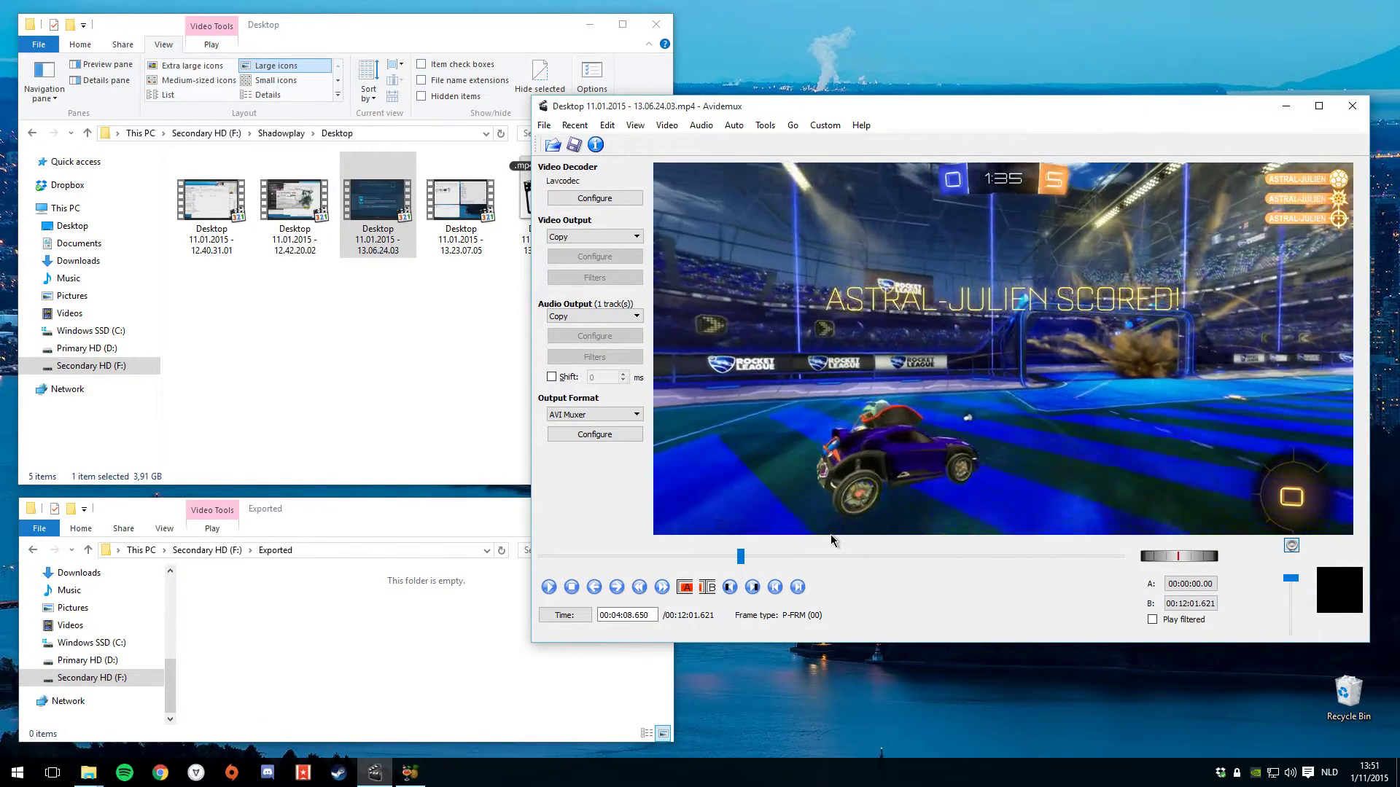
{"action": "key", "text": "Right"}
{"action": "key", "text": "Right"}
{"action": "key", "text": "Right"}
{"action": "key", "text": "Right"}
{"action": "key", "text": "Right"}
{"action": "key", "text": "Right"}
{"action": "key", "text": "Right"}
{"action": "key", "text": "Right"}
{"action": "key", "text": "Right"}
{"action": "key", "text": "Right"}
{"action": "key", "text": "Right"}
{"action": "key", "text": "Right"}
{"action": "key", "text": "Right"}
{"action": "key", "text": "Right"}
{"action": "key", "text": "Right"}
{"action": "key", "text": "Right"}
{"action": "key", "text": "Right"}
{"action": "key", "text": "Right"}
{"action": "key", "text": "Right"}
{"action": "key", "text": "Right"}
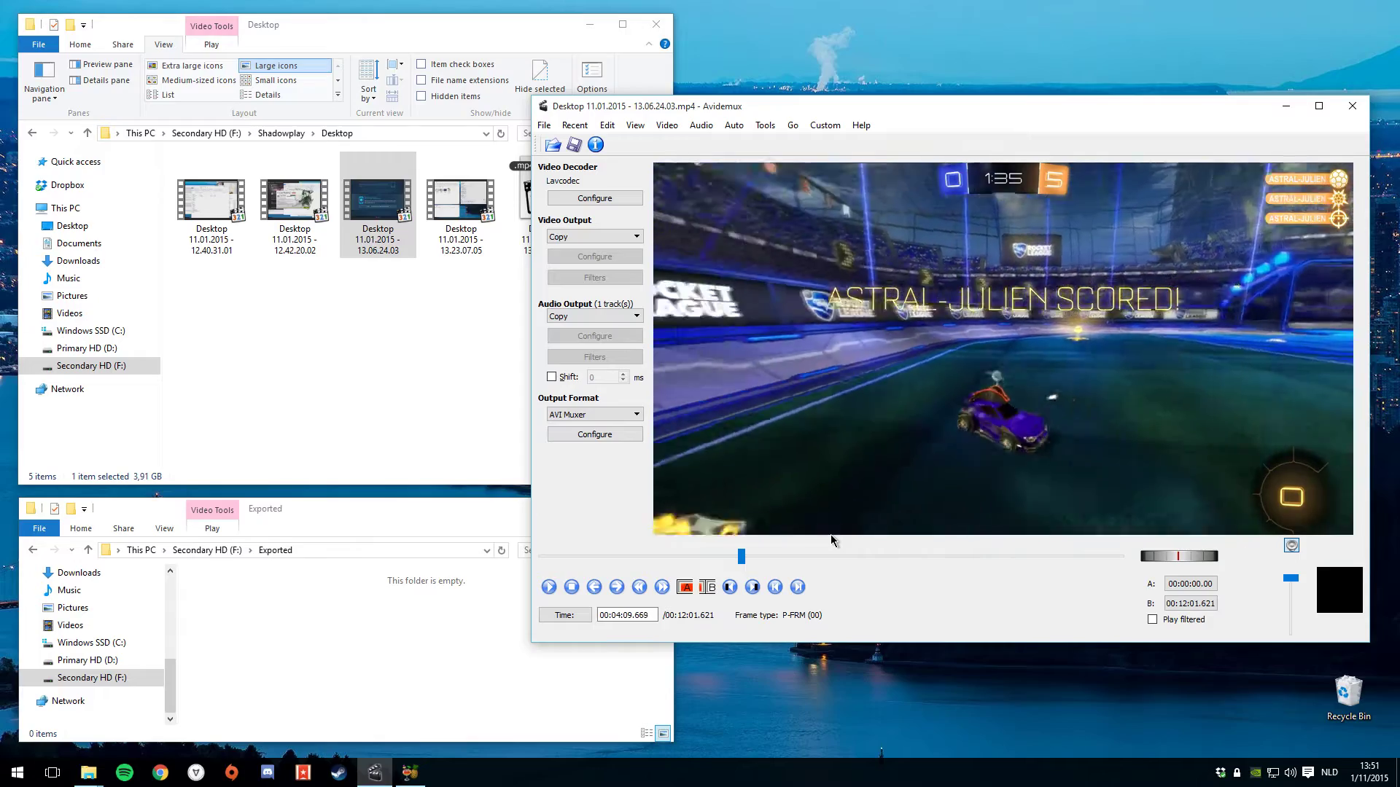
{"action": "key", "text": "Right"}
{"action": "key", "text": "Right"}
{"action": "key", "text": "Right"}
{"action": "key", "text": "Right"}
{"action": "key", "text": "Right"}
{"action": "key", "text": "Right"}
{"action": "key", "text": "Right"}
{"action": "key", "text": "Right"}
{"action": "key", "text": "Right"}
{"action": "key", "text": "Right"}
{"action": "key", "text": "Right"}
{"action": "key", "text": "Right"}
{"action": "key", "text": "Right"}
{"action": "key", "text": "Right"}
{"action": "key", "text": "Right"}
{"action": "key", "text": "Right"}
{"action": "key", "text": "Right"}
{"action": "key", "text": "Right"}
{"action": "key", "text": "Right"}
{"action": "key", "text": "Right"}
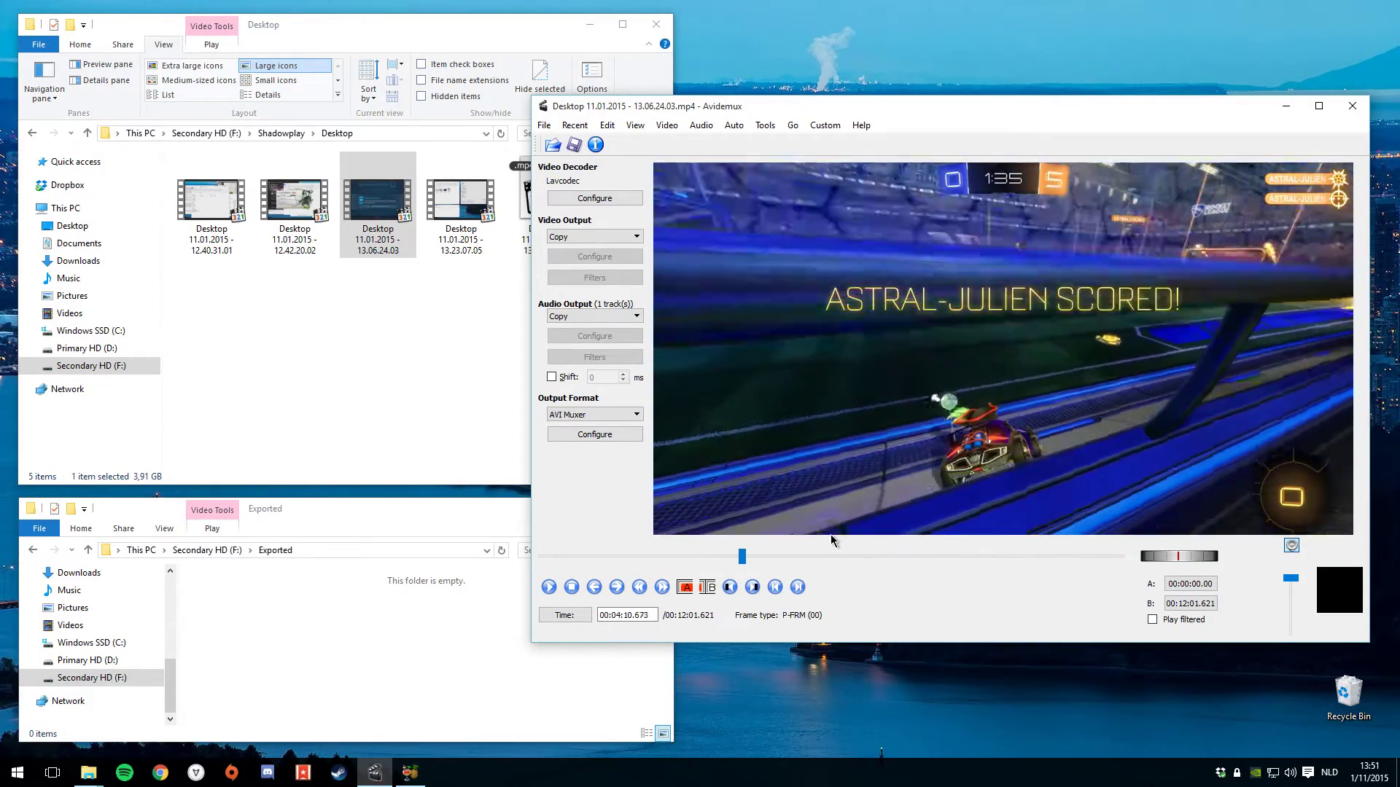
{"action": "key", "text": "Left"}
{"action": "key", "text": "Left"}
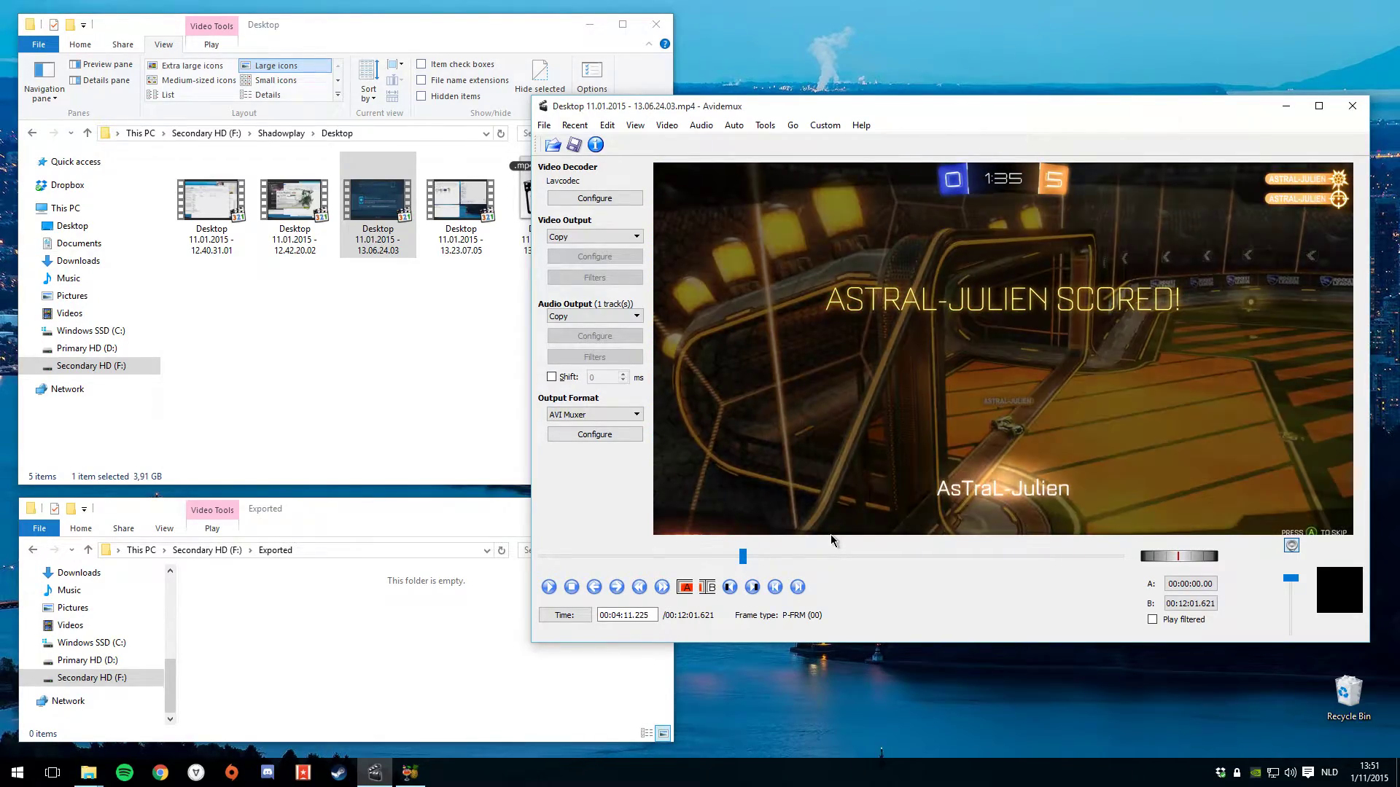
{"action": "key", "text": "Left"}
{"action": "key", "text": "Left"}
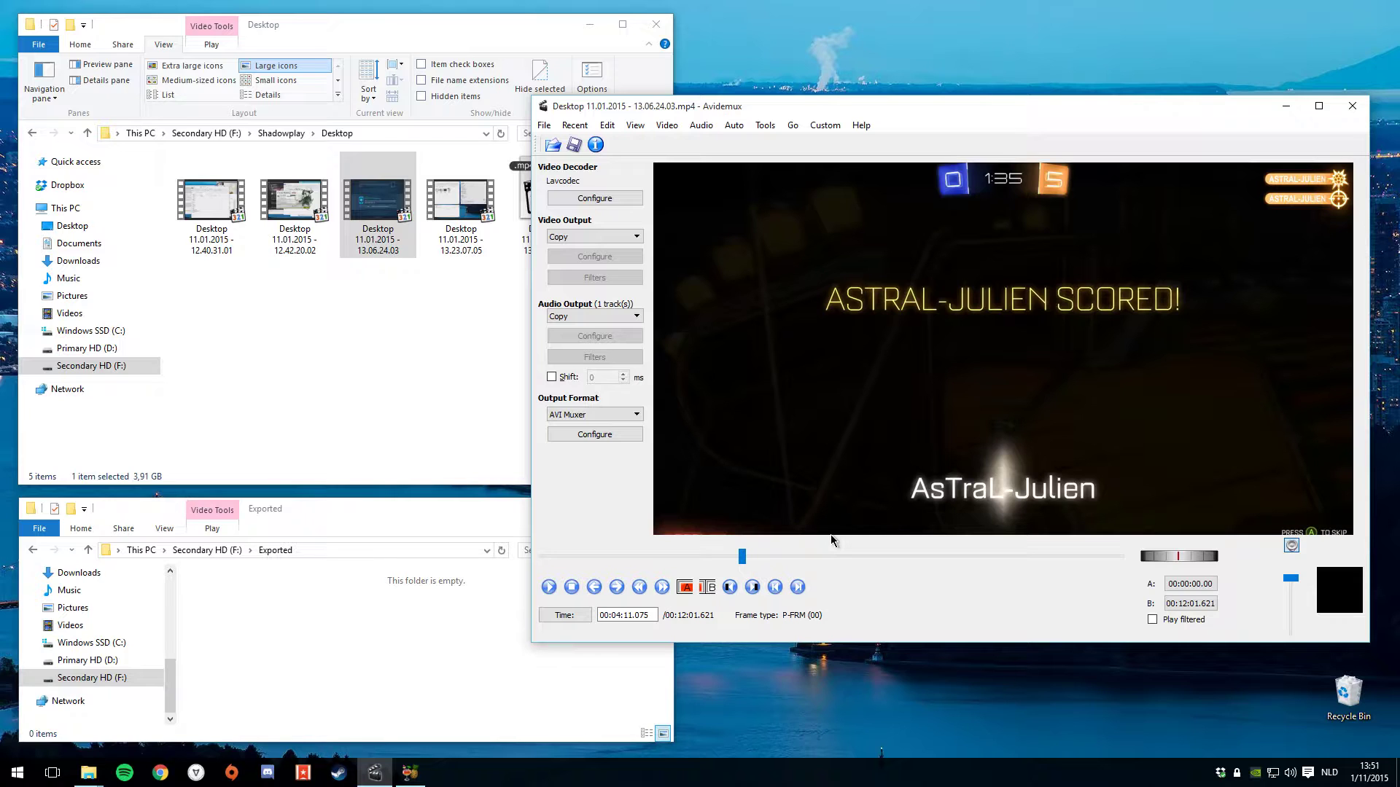
Set marker A at 00:04:11.75 and advance through the goal replay.
{"action": "left_click", "coordinate": [685, 587]}
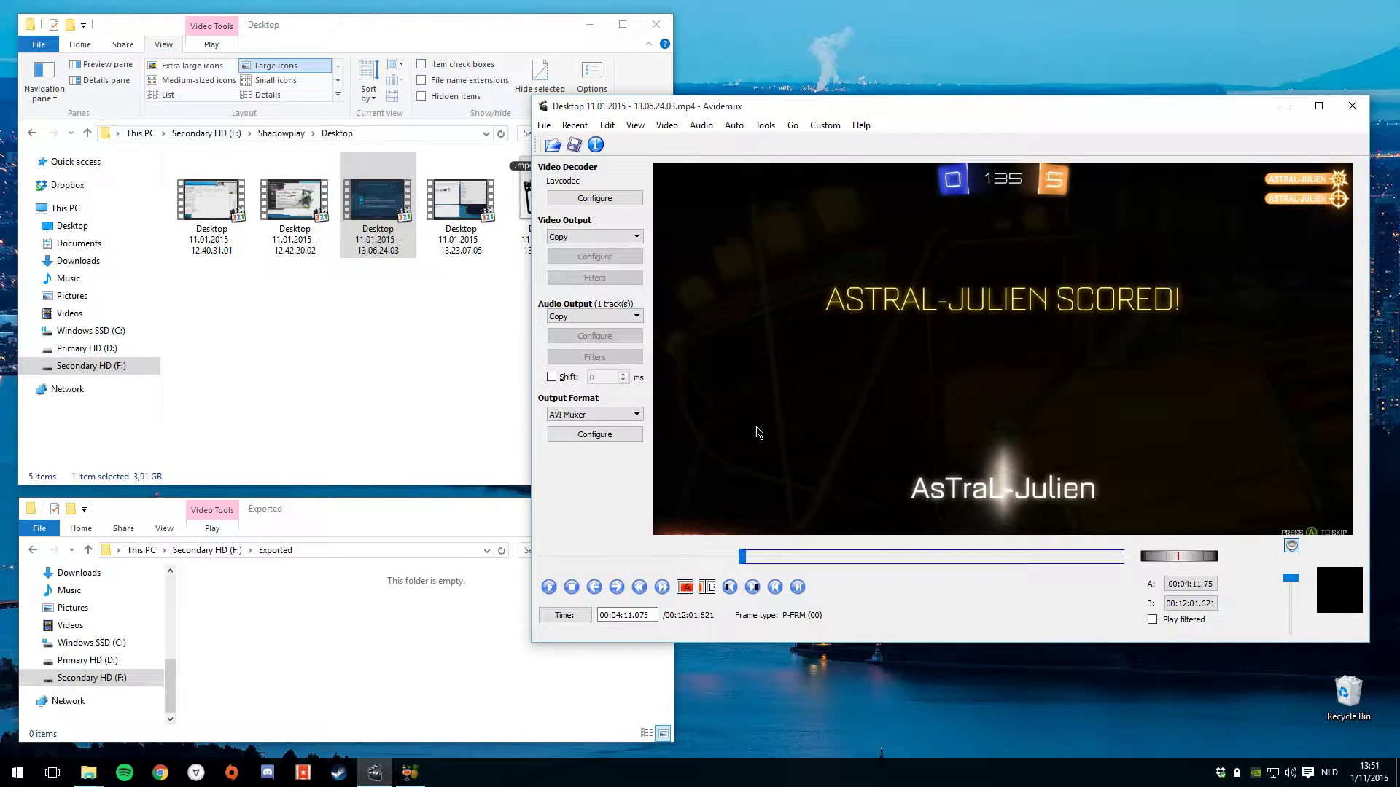
{"action": "key", "text": "Right"}
{"action": "key", "text": "Right"}
{"action": "key", "text": "Right"}
{"action": "key", "text": "Right"}
{"action": "key", "text": "Right"}
{"action": "key", "text": "Right"}
{"action": "key", "text": "Right"}
{"action": "key", "text": "Right"}
{"action": "key", "text": "Right"}
{"action": "key", "text": "Right"}
{"action": "key", "text": "Right"}
{"action": "key", "text": "Right"}
{"action": "key", "text": "Right"}
{"action": "key", "text": "Right"}
{"action": "key", "text": "Right"}
{"action": "key", "text": "Right"}
{"action": "key", "text": "Right"}
{"action": "key", "text": "Right"}
{"action": "key", "text": "Right"}
{"action": "key", "text": "Right"}
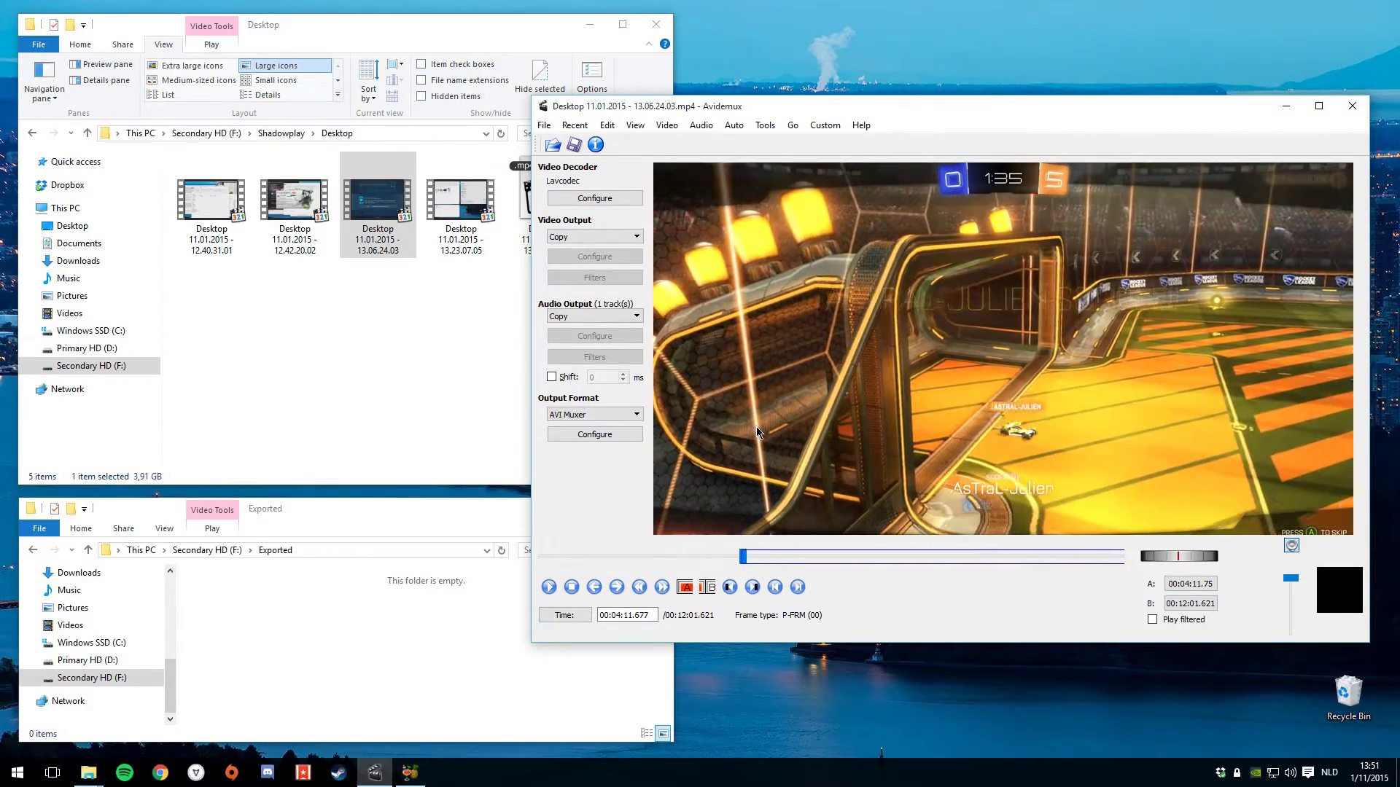
{"action": "key", "text": "Right"}
{"action": "key", "text": "Right"}
{"action": "key", "text": "Right"}
{"action": "key", "text": "Right"}
{"action": "key", "text": "Right"}
{"action": "key", "text": "Right"}
{"action": "key", "text": "Right"}
{"action": "key", "text": "Right"}
{"action": "key", "text": "Right"}
{"action": "key", "text": "Right"}
{"action": "key", "text": "Right"}
{"action": "key", "text": "Right"}
{"action": "key", "text": "Right"}
{"action": "key", "text": "Right"}
{"action": "key", "text": "Right"}
{"action": "key", "text": "Right"}
{"action": "key", "text": "Right"}
{"action": "key", "text": "Right"}
{"action": "key", "text": "Right"}
{"action": "key", "text": "Right"}
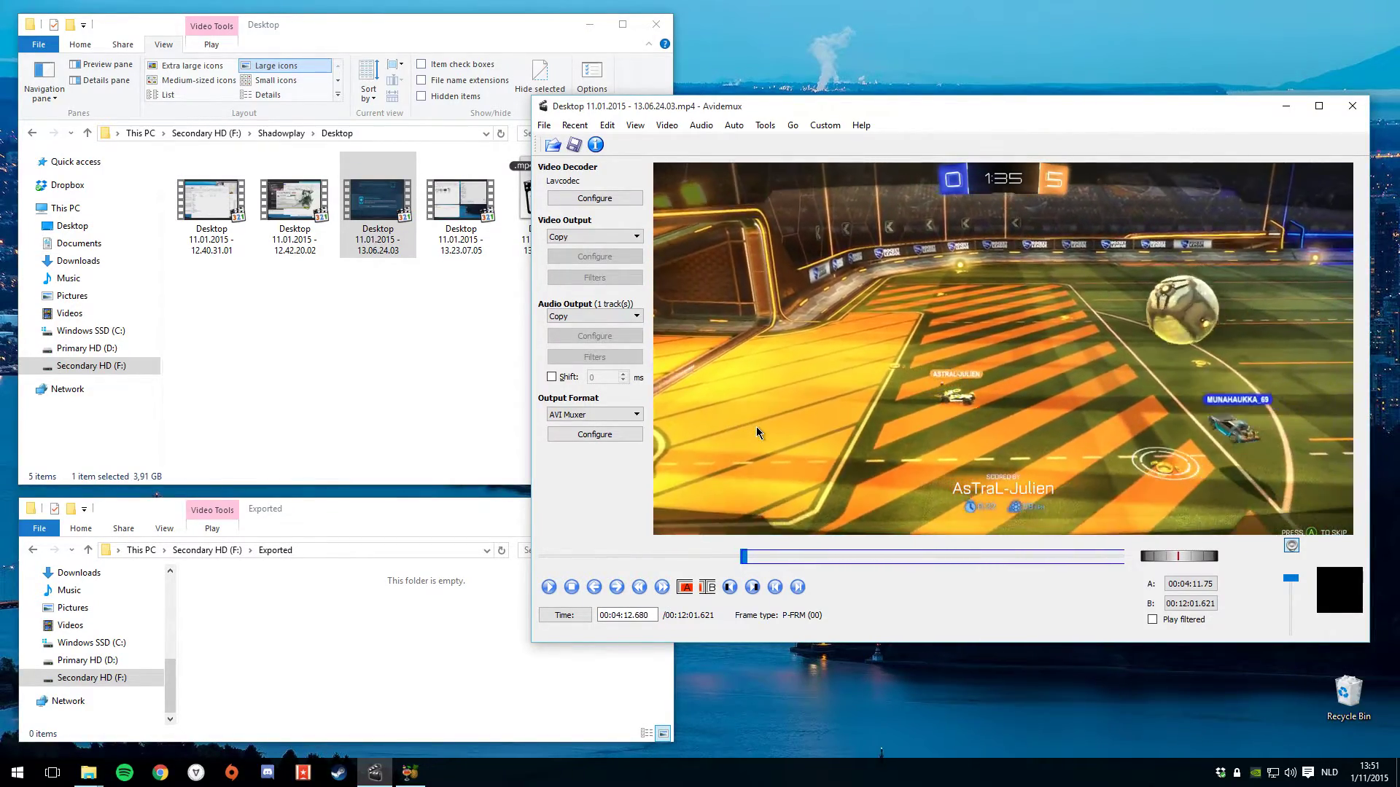
{"action": "key", "text": "Right"}
{"action": "key", "text": "Right"}
{"action": "key", "text": "Right"}
{"action": "key", "text": "Right"}
{"action": "key", "text": "Right"}
{"action": "key", "text": "Right"}
{"action": "key", "text": "Right"}
{"action": "key", "text": "Right"}
{"action": "key", "text": "Right"}
{"action": "key", "text": "Right"}
{"action": "key", "text": "Right"}
{"action": "key", "text": "Right"}
{"action": "key", "text": "Right"}
{"action": "key", "text": "Right"}
{"action": "key", "text": "Right"}
{"action": "key", "text": "Right"}
{"action": "key", "text": "Right"}
{"action": "key", "text": "Right"}
{"action": "key", "text": "Right"}
{"action": "key", "text": "Right"}
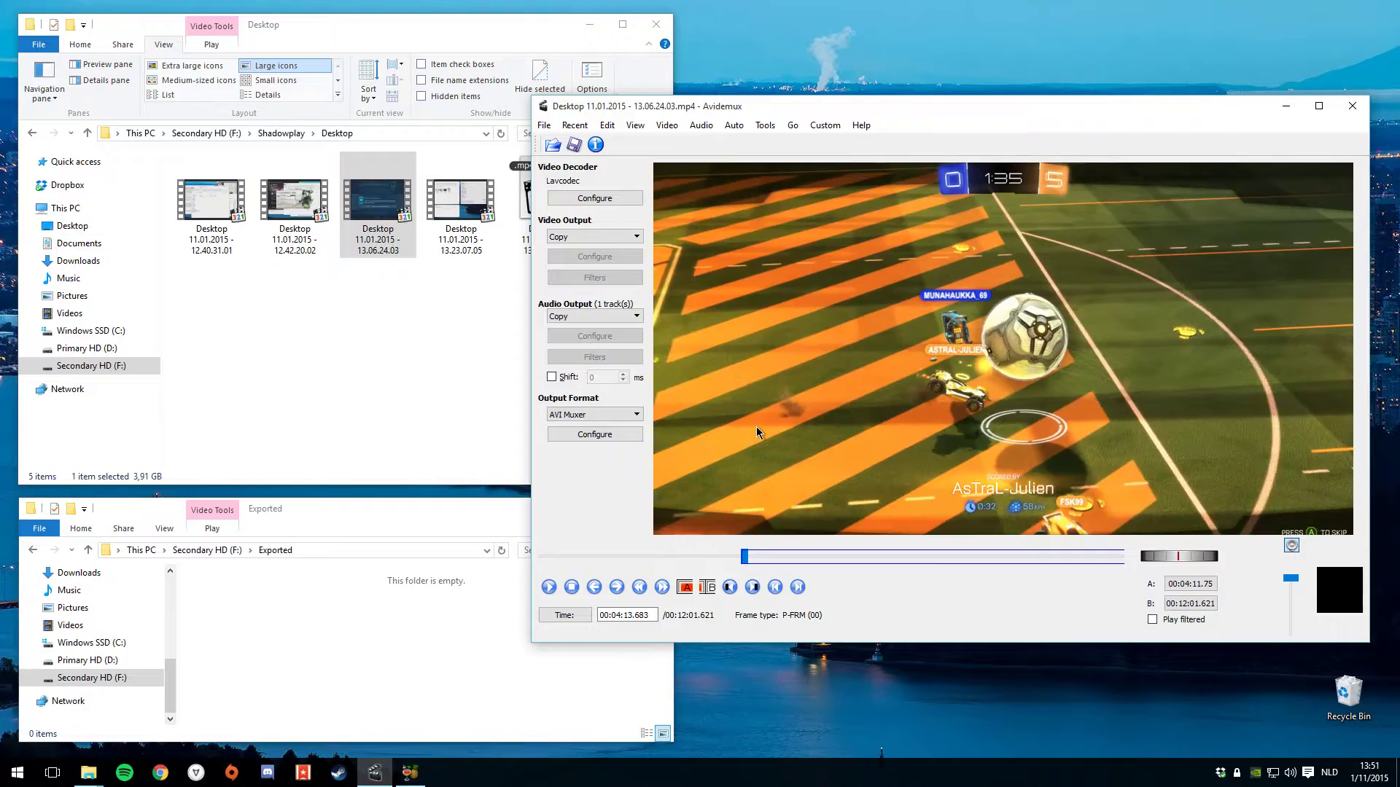
{"action": "key", "text": "Right"}
{"action": "key", "text": "Right"}
{"action": "key", "text": "Right"}
{"action": "key", "text": "Right"}
{"action": "key", "text": "Right"}
{"action": "key", "text": "Right"}
{"action": "key", "text": "Right"}
{"action": "key", "text": "Right"}
{"action": "key", "text": "Right"}
{"action": "key", "text": "Right"}
{"action": "key", "text": "Right"}
{"action": "key", "text": "Right"}
{"action": "key", "text": "Right"}
{"action": "key", "text": "Right"}
{"action": "key", "text": "Right"}
{"action": "key", "text": "Right"}
{"action": "key", "text": "Right"}
{"action": "key", "text": "Right"}
{"action": "key", "text": "Right"}
{"action": "key", "text": "Right"}
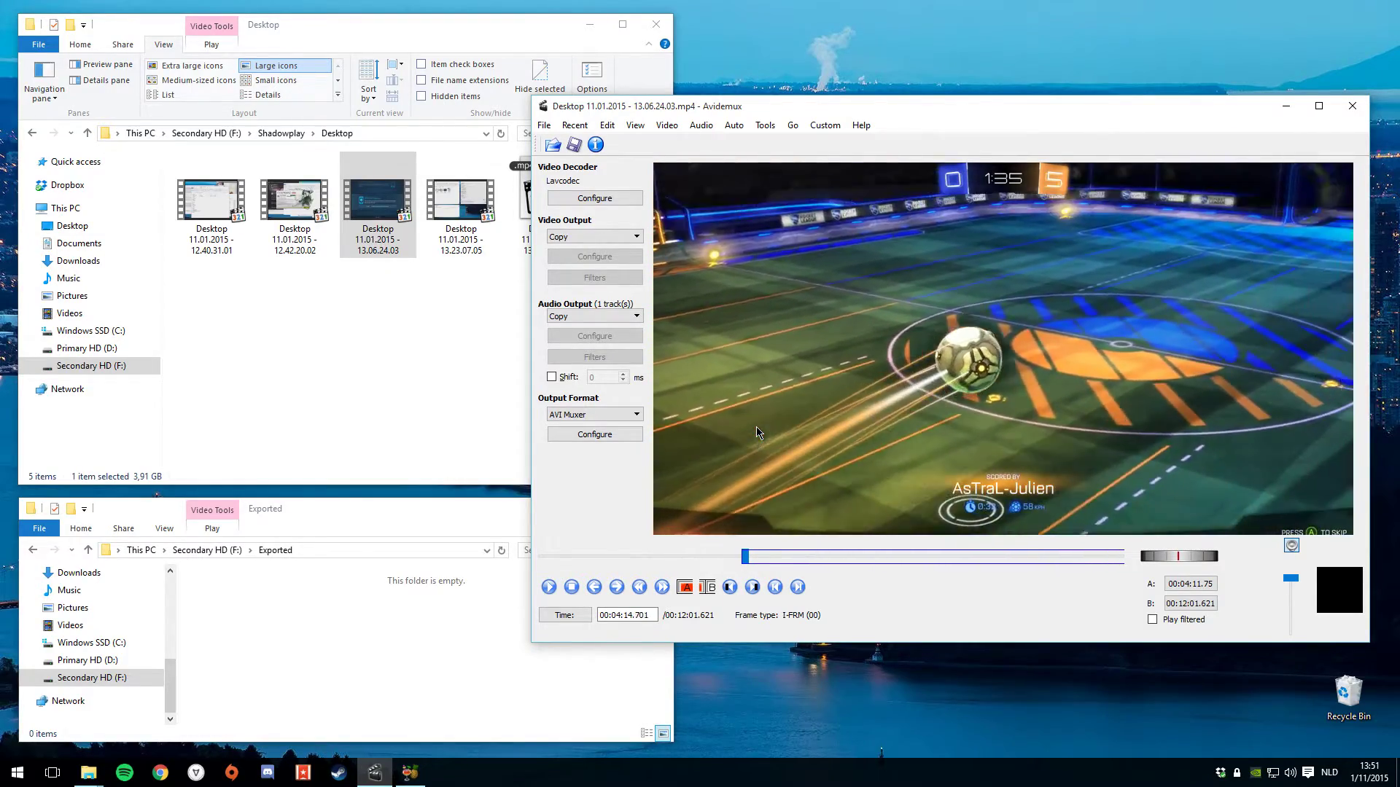
{"action": "key", "text": "Right"}
{"action": "key", "text": "Right"}
{"action": "key", "text": "Right"}
{"action": "key", "text": "Right"}
{"action": "key", "text": "Right"}
{"action": "key", "text": "Right"}
{"action": "key", "text": "Right"}
{"action": "key", "text": "Right"}
{"action": "key", "text": "Right"}
{"action": "key", "text": "Right"}
{"action": "key", "text": "Right"}
{"action": "key", "text": "Right"}
{"action": "key", "text": "Right"}
{"action": "key", "text": "Right"}
{"action": "key", "text": "Right"}
{"action": "key", "text": "Right"}
{"action": "key", "text": "Right"}
{"action": "key", "text": "Right"}
{"action": "key", "text": "Right"}
{"action": "key", "text": "Right"}
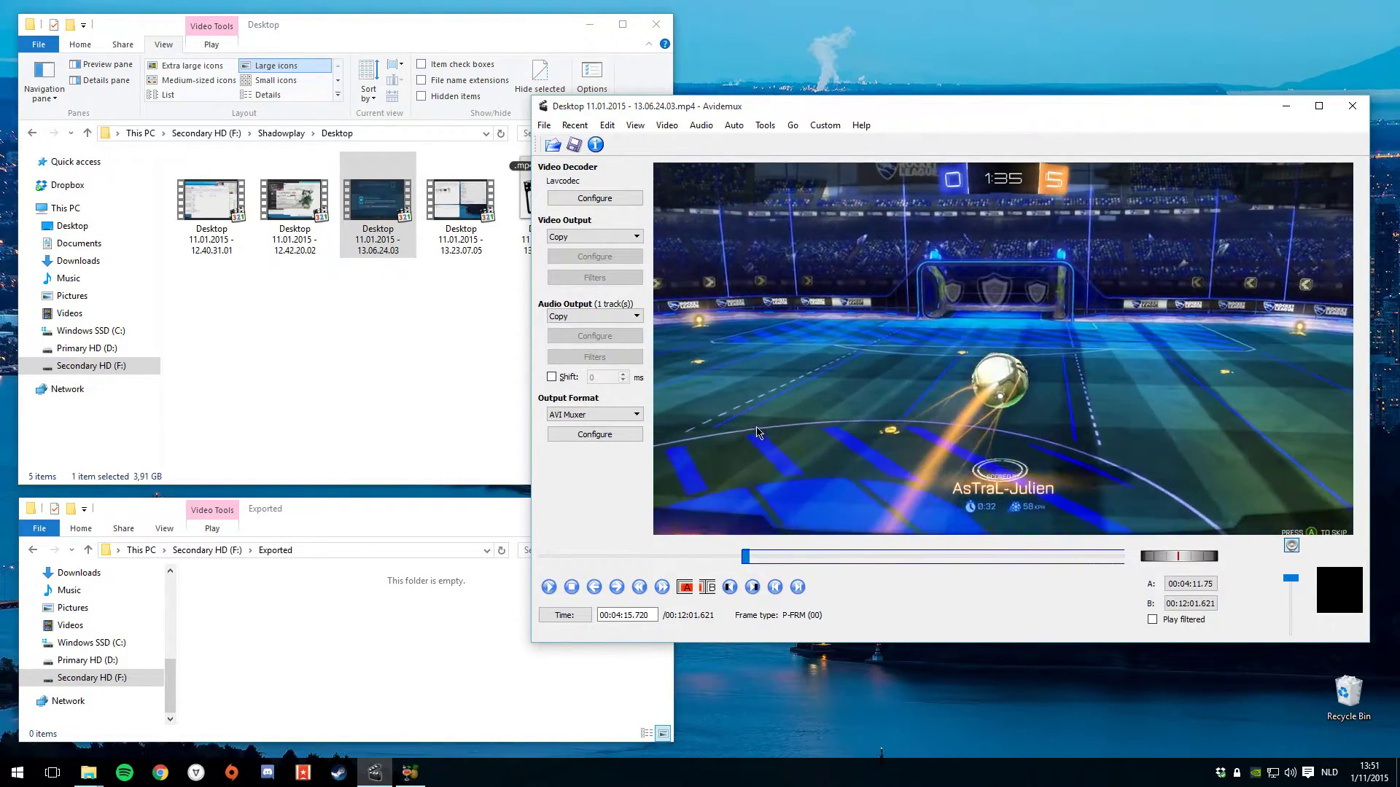
{"action": "key", "text": "Right"}
{"action": "key", "text": "Right"}
{"action": "key", "text": "Right"}
{"action": "key", "text": "Right"}
{"action": "key", "text": "Right"}
{"action": "key", "text": "Right"}
{"action": "key", "text": "Right"}
{"action": "key", "text": "Right"}
{"action": "key", "text": "Right"}
{"action": "key", "text": "Right"}
{"action": "key", "text": "Right"}
{"action": "key", "text": "Right"}
{"action": "key", "text": "Right"}
{"action": "key", "text": "Right"}
{"action": "key", "text": "Right"}
{"action": "key", "text": "Right"}
{"action": "key", "text": "Right"}
{"action": "key", "text": "Right"}
{"action": "key", "text": "Right"}
{"action": "key", "text": "Right"}
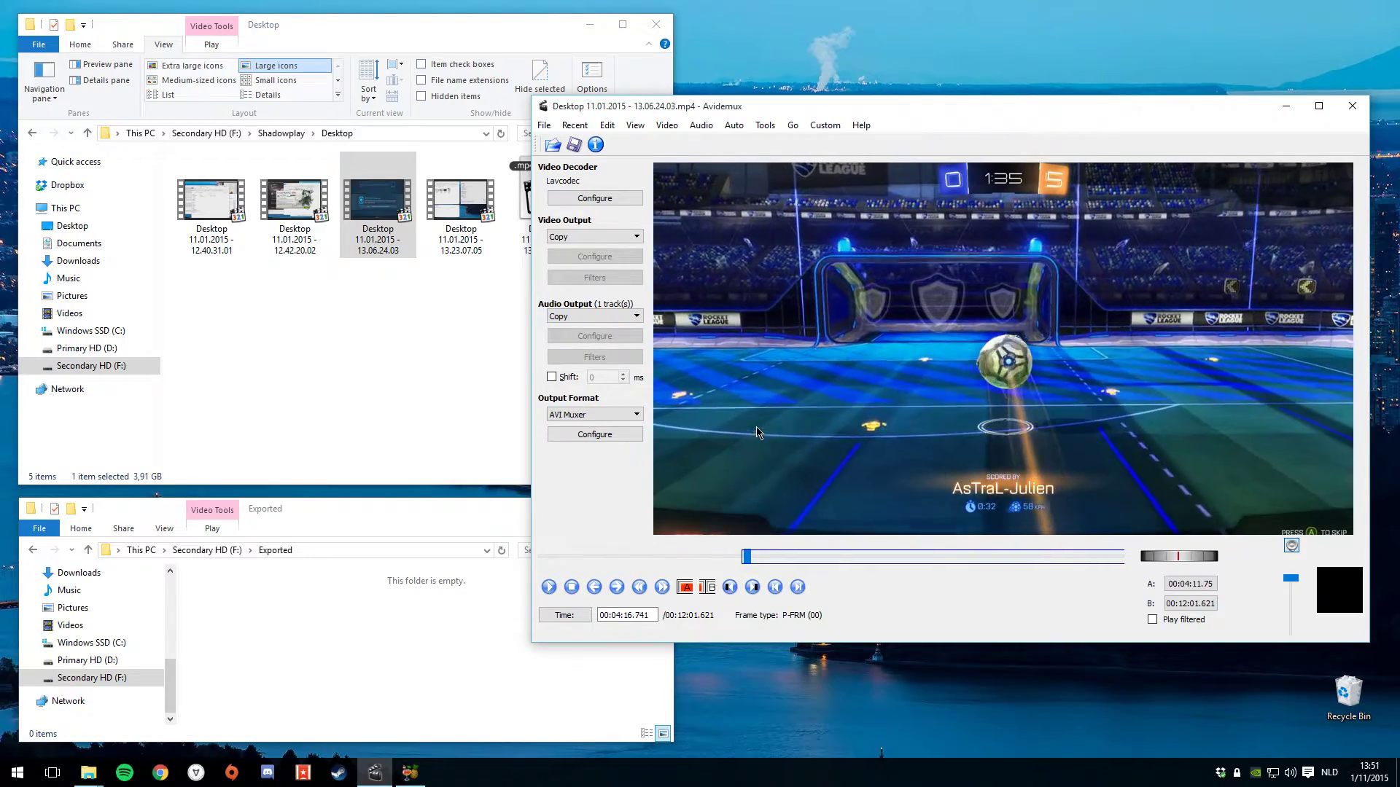
Find the replay's end at 00:04:20.100 and set marker B there.
{"action": "key", "text": "Right"}
{"action": "key", "text": "Right"}
{"action": "key", "text": "Right"}
{"action": "key", "text": "Right"}
{"action": "key", "text": "Right"}
{"action": "key", "text": "Right"}
{"action": "key", "text": "Right"}
{"action": "key", "text": "Right"}
{"action": "key", "text": "Right"}
{"action": "key", "text": "Right"}
{"action": "key", "text": "Right"}
{"action": "key", "text": "Right"}
{"action": "key", "text": "Right"}
{"action": "key", "text": "Right"}
{"action": "key", "text": "Right"}
{"action": "key", "text": "Right"}
{"action": "key", "text": "Right"}
{"action": "key", "text": "Right"}
{"action": "key", "text": "Right"}
{"action": "key", "text": "Right"}
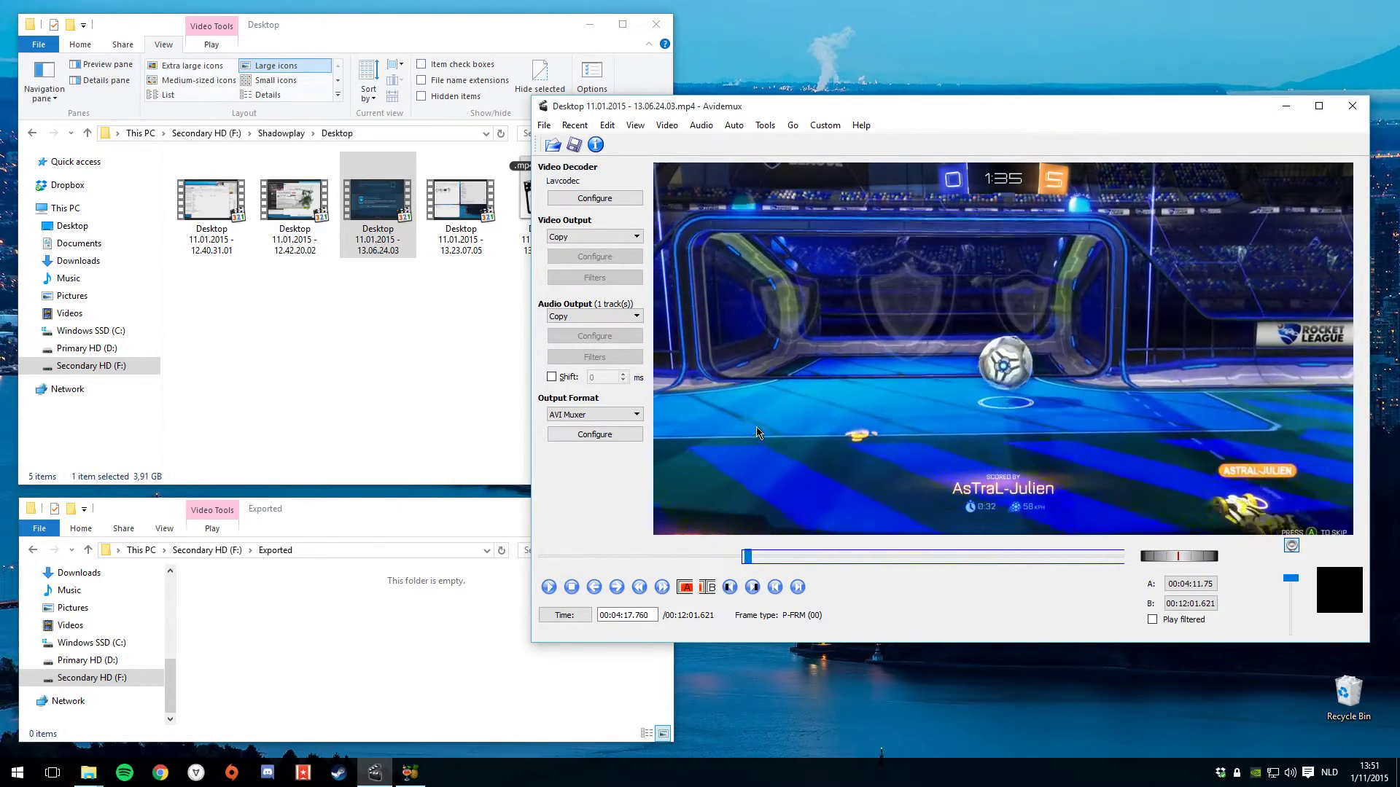
{"action": "key", "text": "Right"}
{"action": "key", "text": "Right"}
{"action": "key", "text": "Right"}
{"action": "key", "text": "Right"}
{"action": "key", "text": "Right"}
{"action": "key", "text": "Right"}
{"action": "key", "text": "Right"}
{"action": "key", "text": "Right"}
{"action": "key", "text": "Right"}
{"action": "key", "text": "Right"}
{"action": "key", "text": "Right"}
{"action": "key", "text": "Right"}
{"action": "key", "text": "Right"}
{"action": "key", "text": "Right"}
{"action": "key", "text": "Right"}
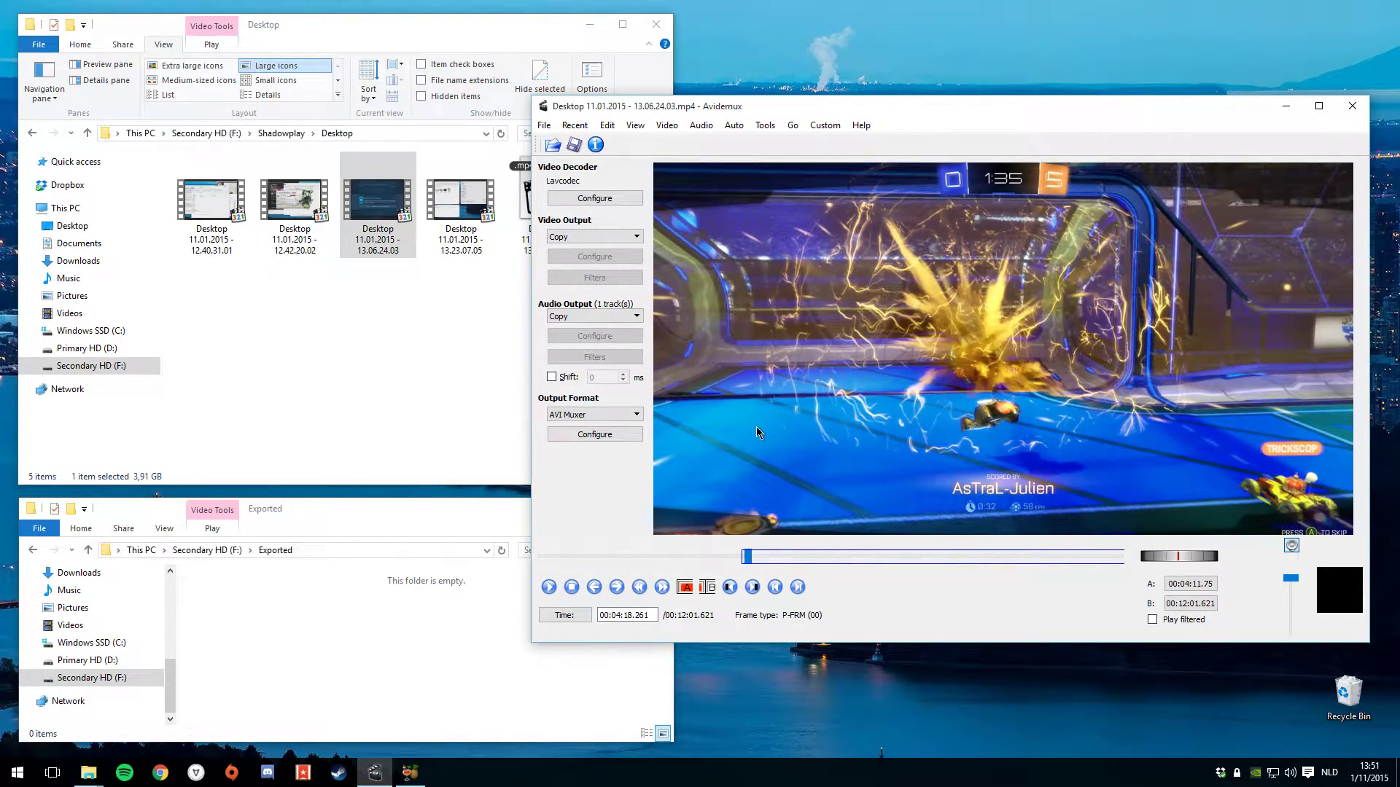
{"action": "key", "text": "Right"}
{"action": "key", "text": "Right"}
{"action": "key", "text": "Right"}
{"action": "key", "text": "Right"}
{"action": "key", "text": "Right"}
{"action": "key", "text": "Right"}
{"action": "key", "text": "Right"}
{"action": "key", "text": "Right"}
{"action": "key", "text": "Right"}
{"action": "key", "text": "Right"}
{"action": "key", "text": "Right"}
{"action": "key", "text": "Right"}
{"action": "key", "text": "Right"}
{"action": "key", "text": "Right"}
{"action": "key", "text": "Right"}
{"action": "key", "text": "Right"}
{"action": "key", "text": "Right"}
{"action": "key", "text": "Right"}
{"action": "key", "text": "Right"}
{"action": "key", "text": "Right"}
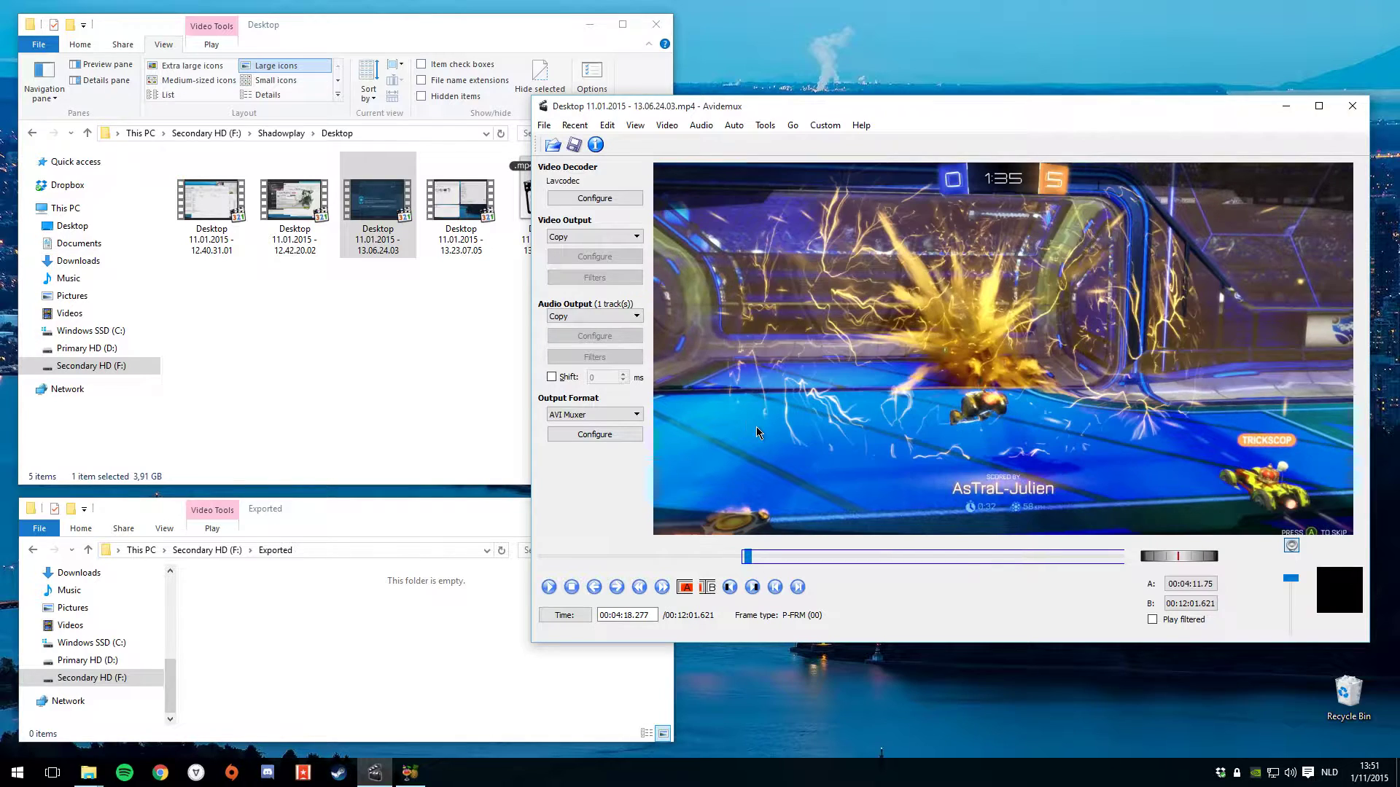
{"action": "key", "text": "Right"}
{"action": "key", "text": "Right"}
{"action": "key", "text": "Right"}
{"action": "key", "text": "Right"}
{"action": "key", "text": "Right"}
{"action": "key", "text": "Right"}
{"action": "key", "text": "Right"}
{"action": "key", "text": "Right"}
{"action": "key", "text": "Right"}
{"action": "key", "text": "Right"}
{"action": "key", "text": "Right"}
{"action": "key", "text": "Right"}
{"action": "key", "text": "Right"}
{"action": "key", "text": "Right"}
{"action": "key", "text": "Right"}
{"action": "key", "text": "Right"}
{"action": "key", "text": "Right"}
{"action": "key", "text": "Right"}
{"action": "key", "text": "Right"}
{"action": "key", "text": "Right"}
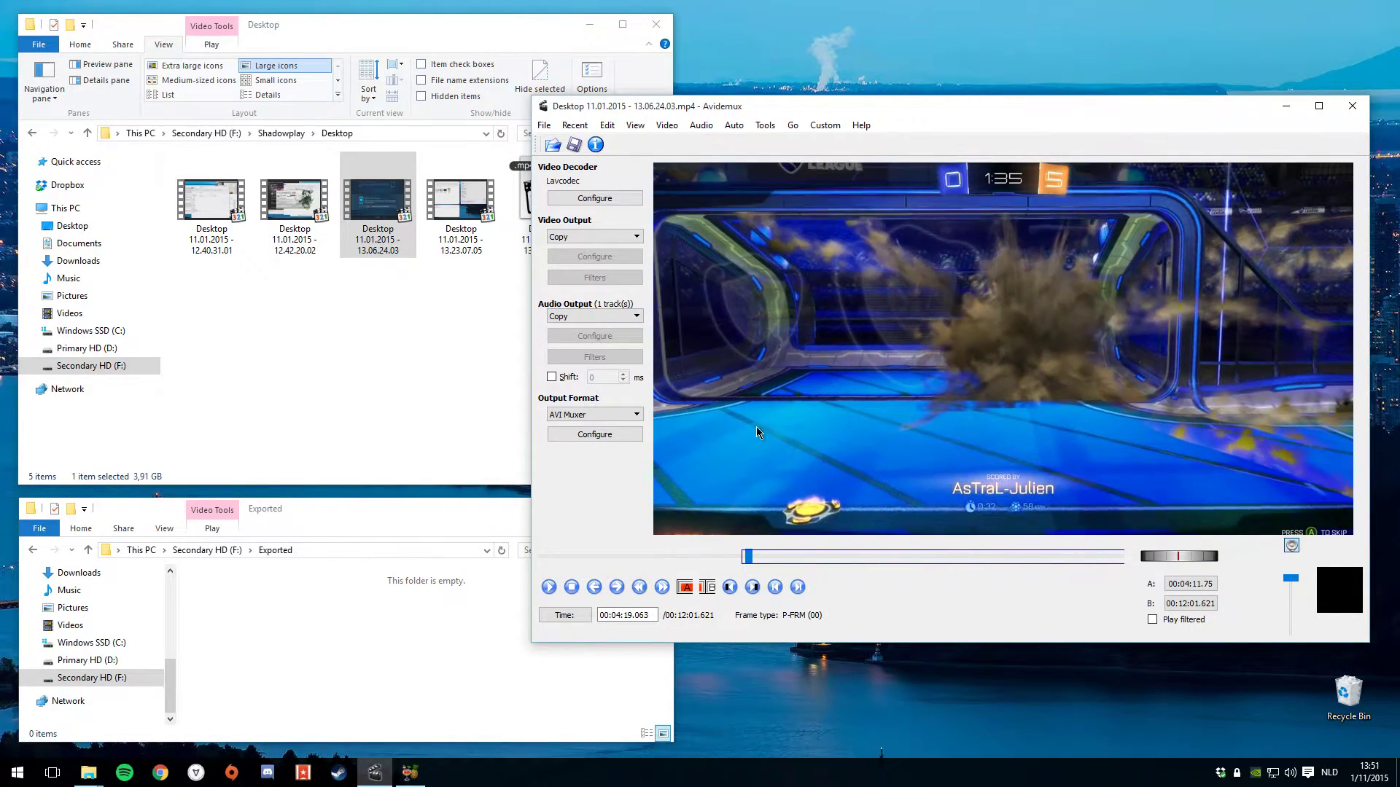
{"action": "key", "text": "Right"}
{"action": "key", "text": "Right"}
{"action": "key", "text": "Right"}
{"action": "key", "text": "Right"}
{"action": "key", "text": "Right"}
{"action": "key", "text": "Right"}
{"action": "key", "text": "Right"}
{"action": "key", "text": "Right"}
{"action": "key", "text": "Right"}
{"action": "key", "text": "Right"}
{"action": "key", "text": "Right"}
{"action": "key", "text": "Right"}
{"action": "key", "text": "Right"}
{"action": "key", "text": "Right"}
{"action": "key", "text": "Right"}
{"action": "key", "text": "Right"}
{"action": "key", "text": "Right"}
{"action": "key", "text": "Right"}
{"action": "key", "text": "Right"}
{"action": "key", "text": "Right"}
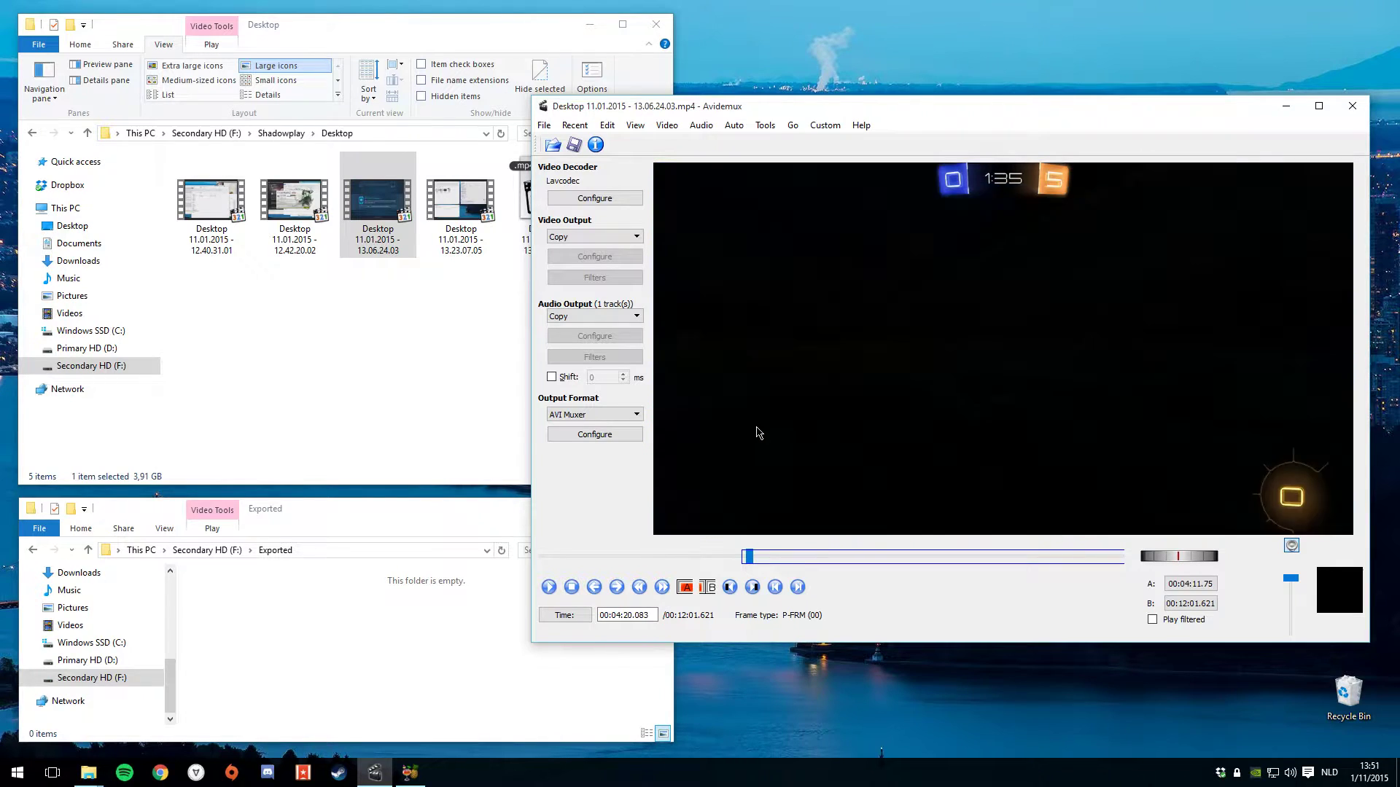
{"action": "key", "text": "Left"}
{"action": "key", "text": "Left"}
{"action": "key", "text": "Left"}
{"action": "key", "text": "Left"}
{"action": "key", "text": "Left"}
{"action": "key", "text": "Left"}
{"action": "key", "text": "Left"}
{"action": "key", "text": "Left"}
{"action": "key", "text": "Left"}
{"action": "key", "text": "Left"}
{"action": "key", "text": "Left"}
{"action": "key", "text": "Left"}
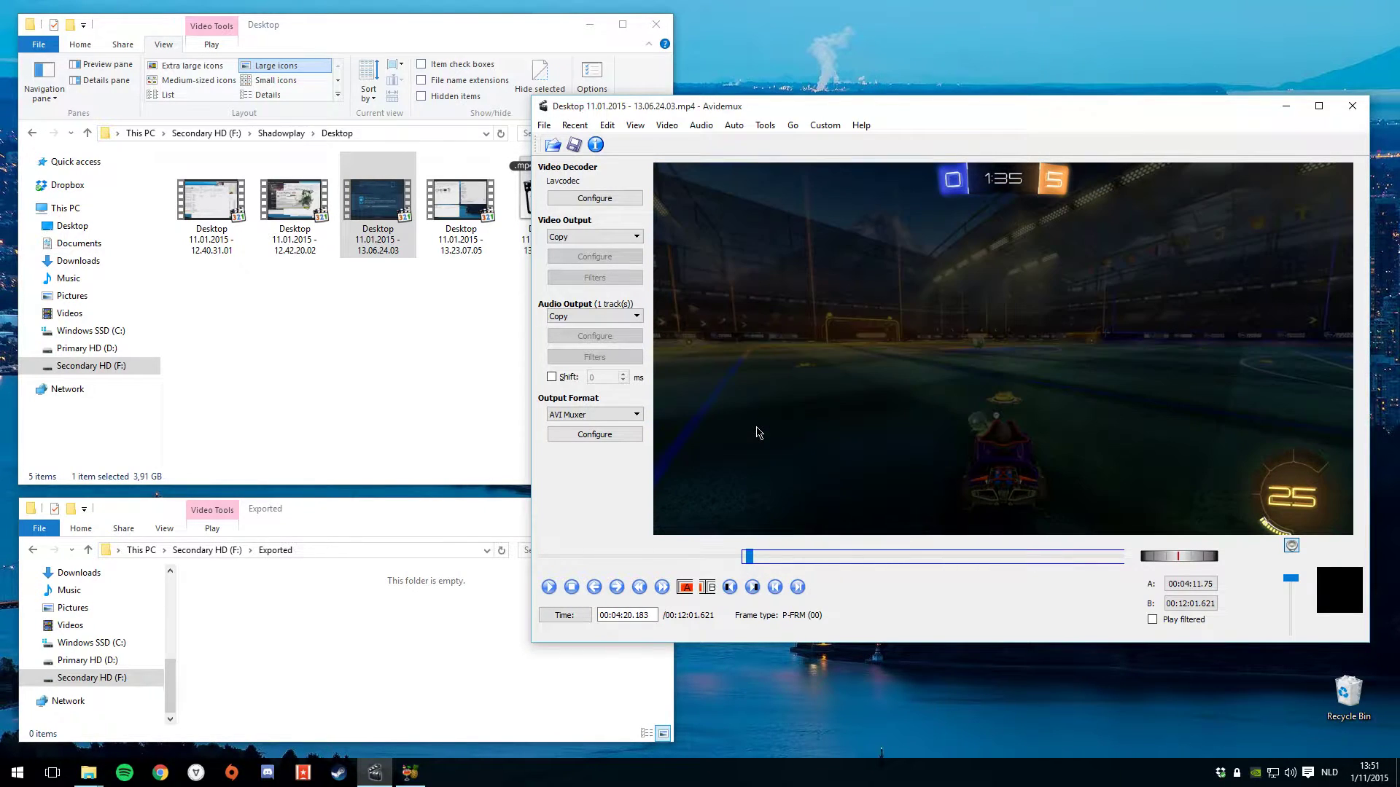
{"action": "left_click", "coordinate": [708, 588]}
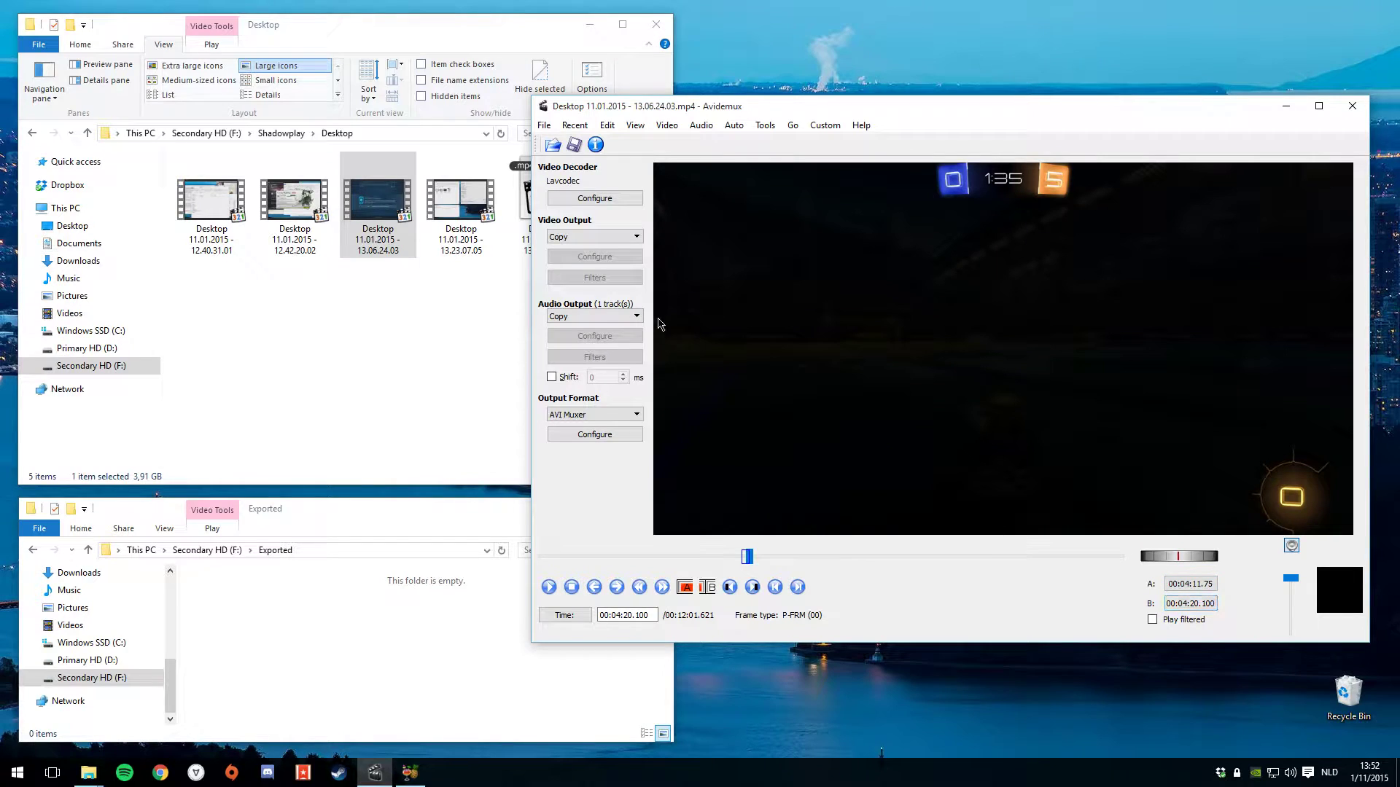
Choose the MP4v2 Muxer output format and save the clip as Goal in Exported.
{"action": "left_click", "coordinate": [570, 413]}
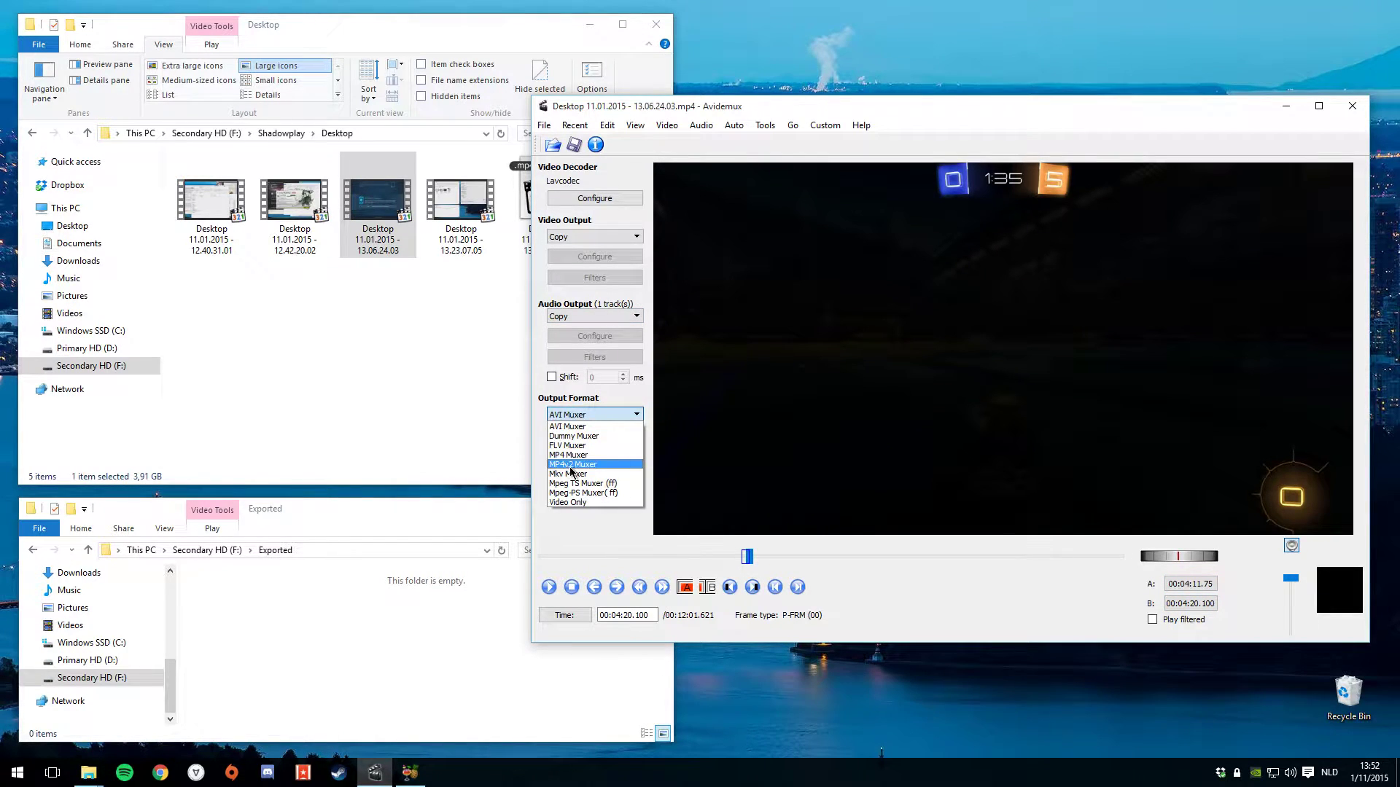
{"action": "left_click", "coordinate": [570, 466]}
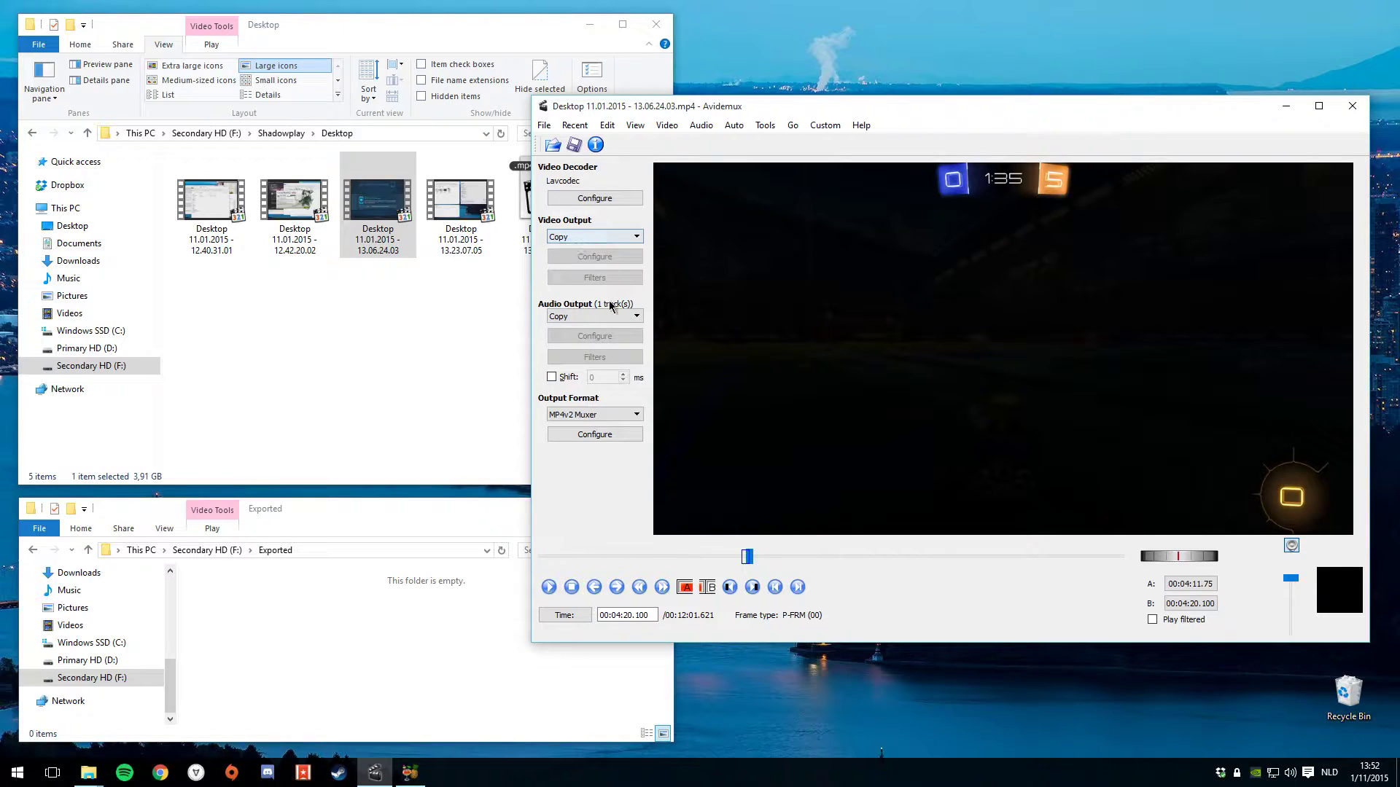
{"action": "left_click", "coordinate": [573, 145]}
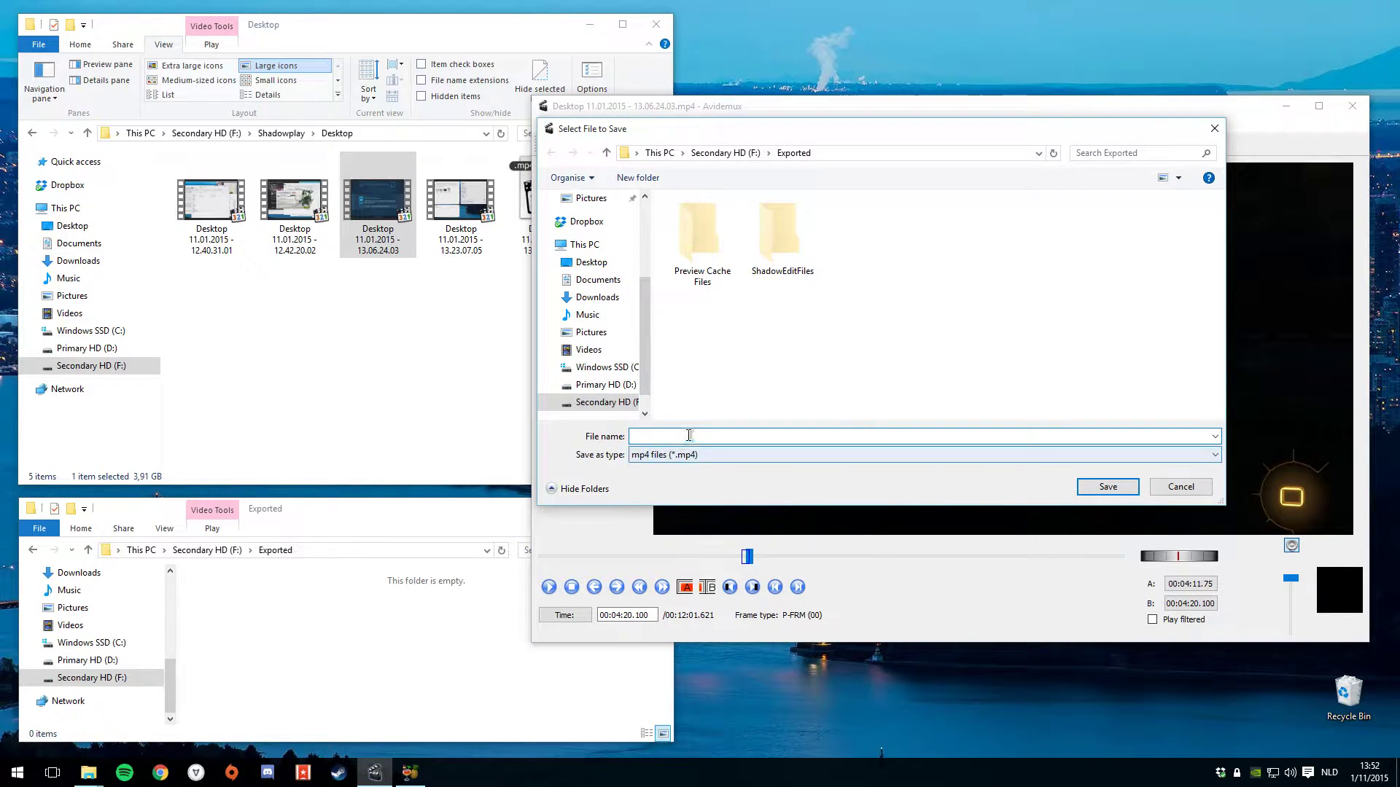
{"action": "type", "text": "Goal"}
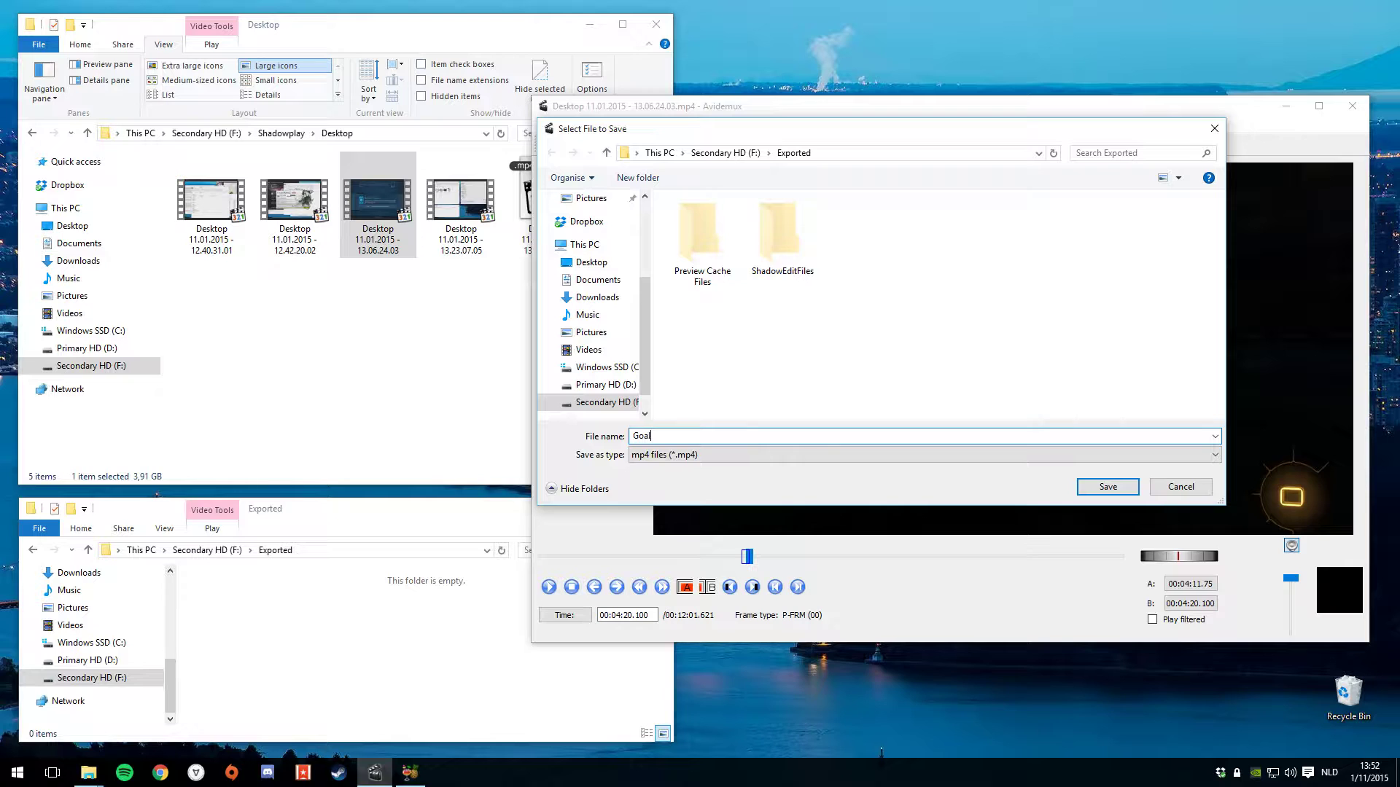
{"action": "left_click", "coordinate": [1104, 488]}
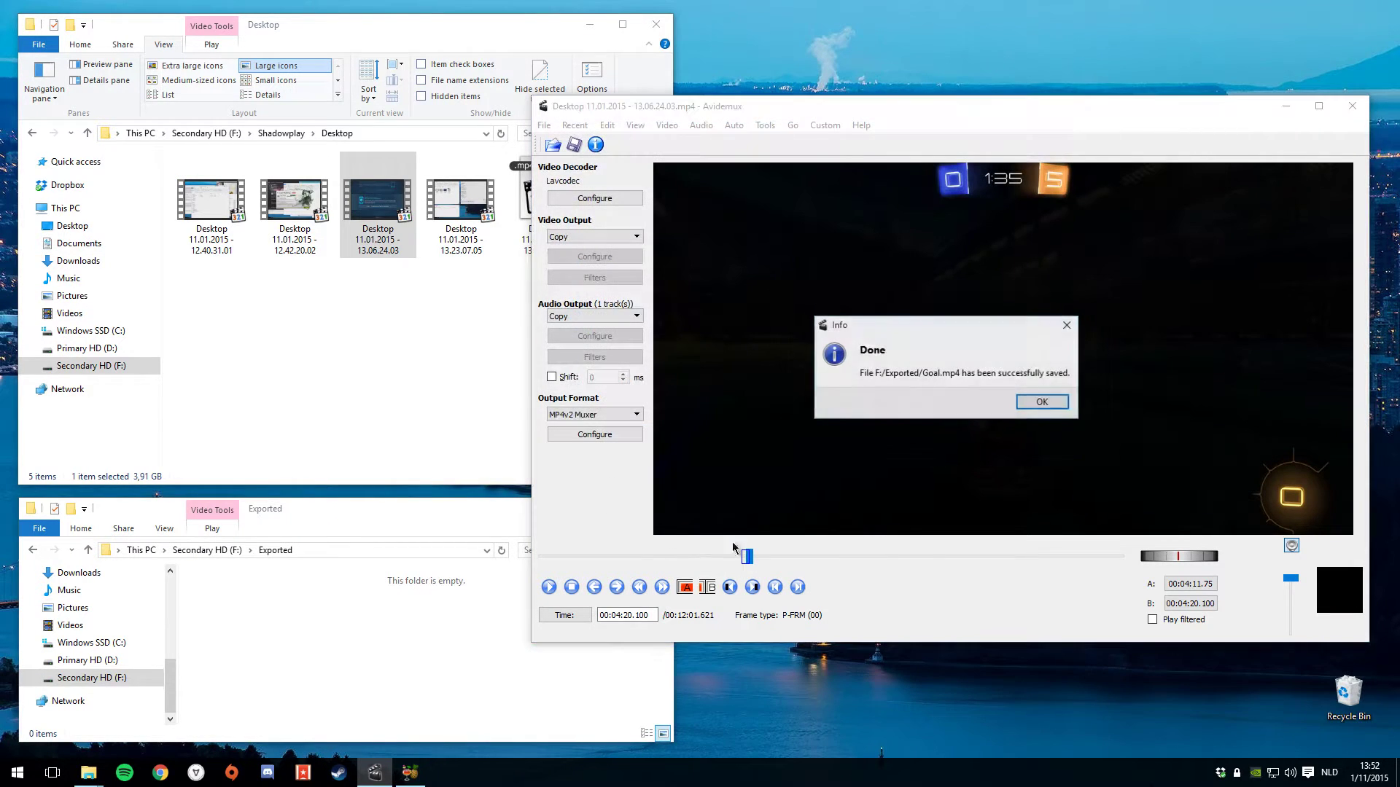
Confirm the Goal save, then open Goal.mp4 in a smaller, centred MPC-HC window.
{"action": "left_click", "coordinate": [1039, 402]}
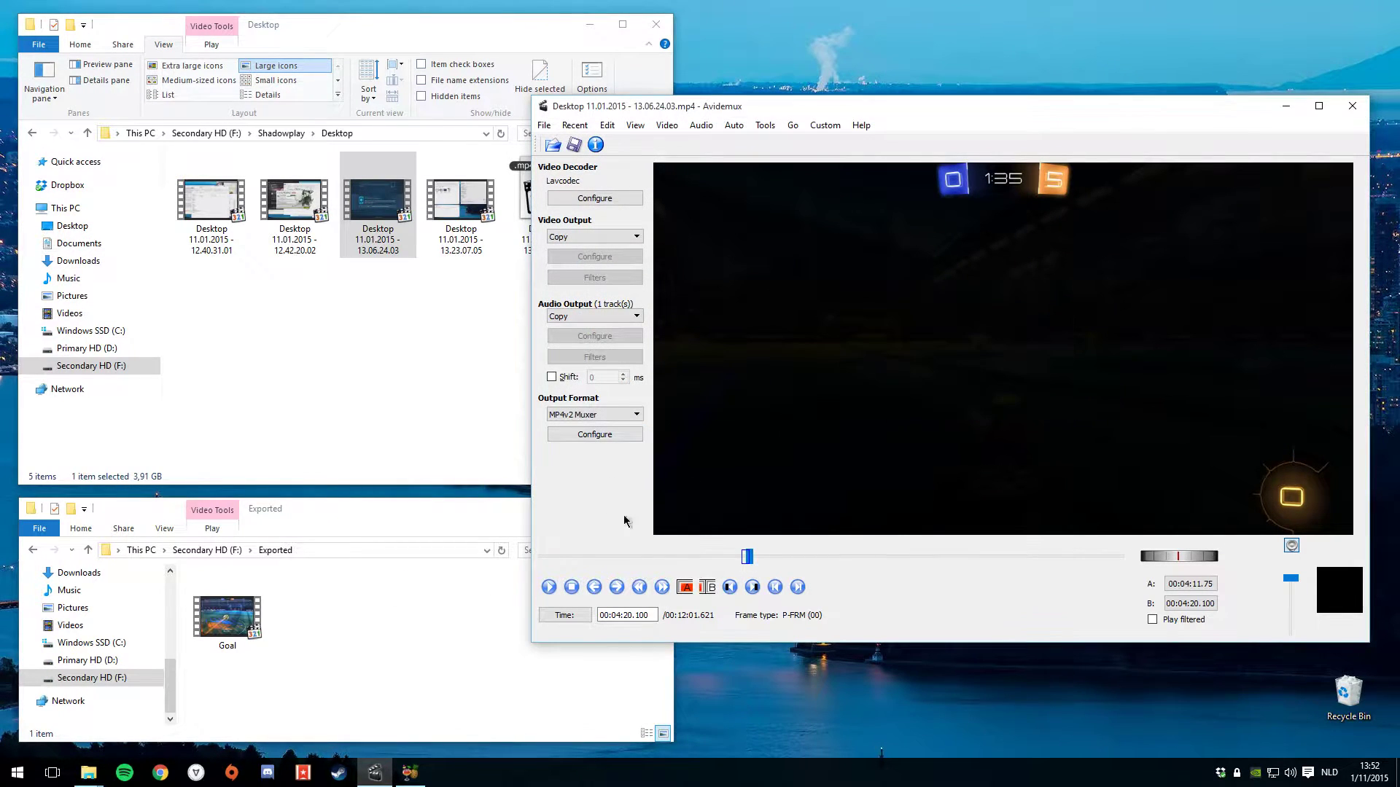
{"action": "double_click", "coordinate": [224, 623]}
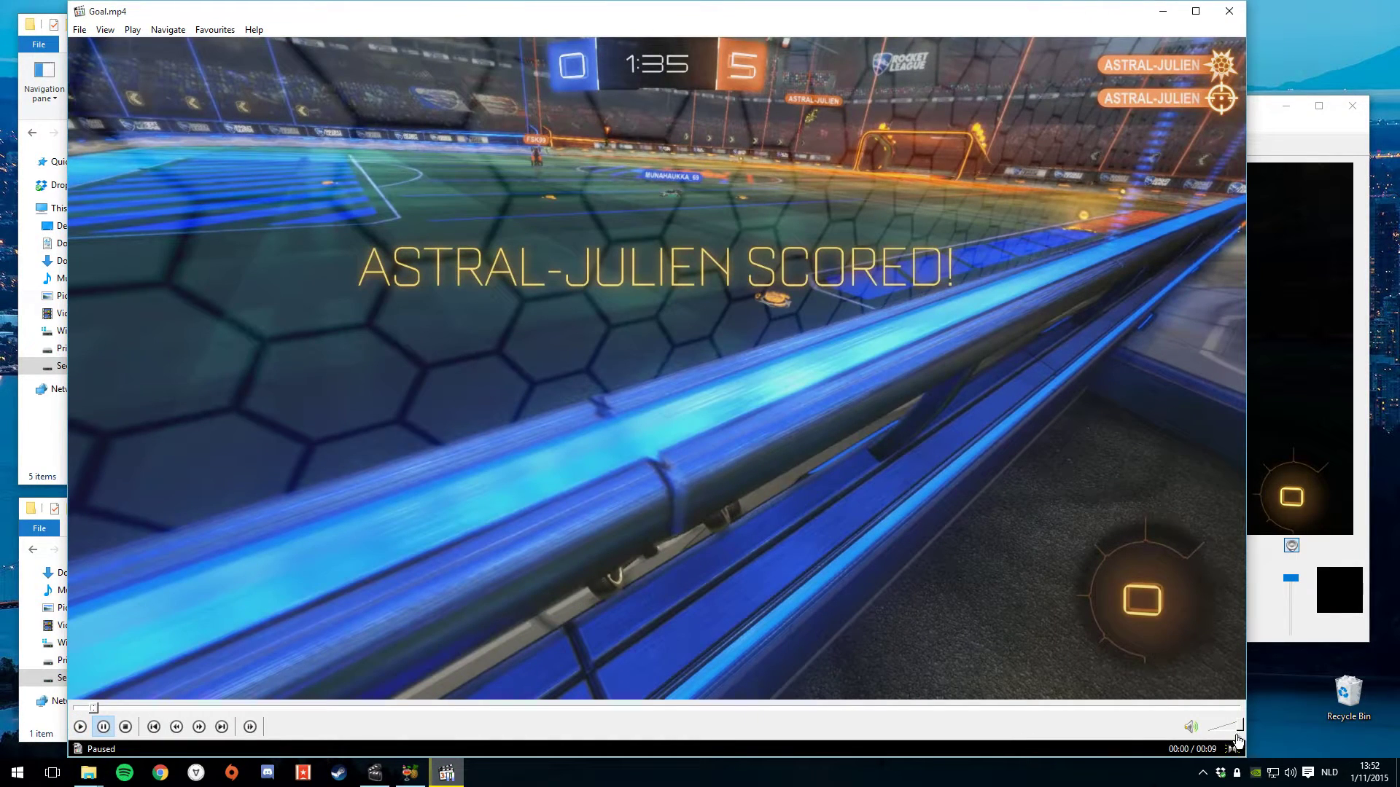
{"action": "left_click_drag", "start_coordinate": [1239, 752], "coordinate": [693, 422]}
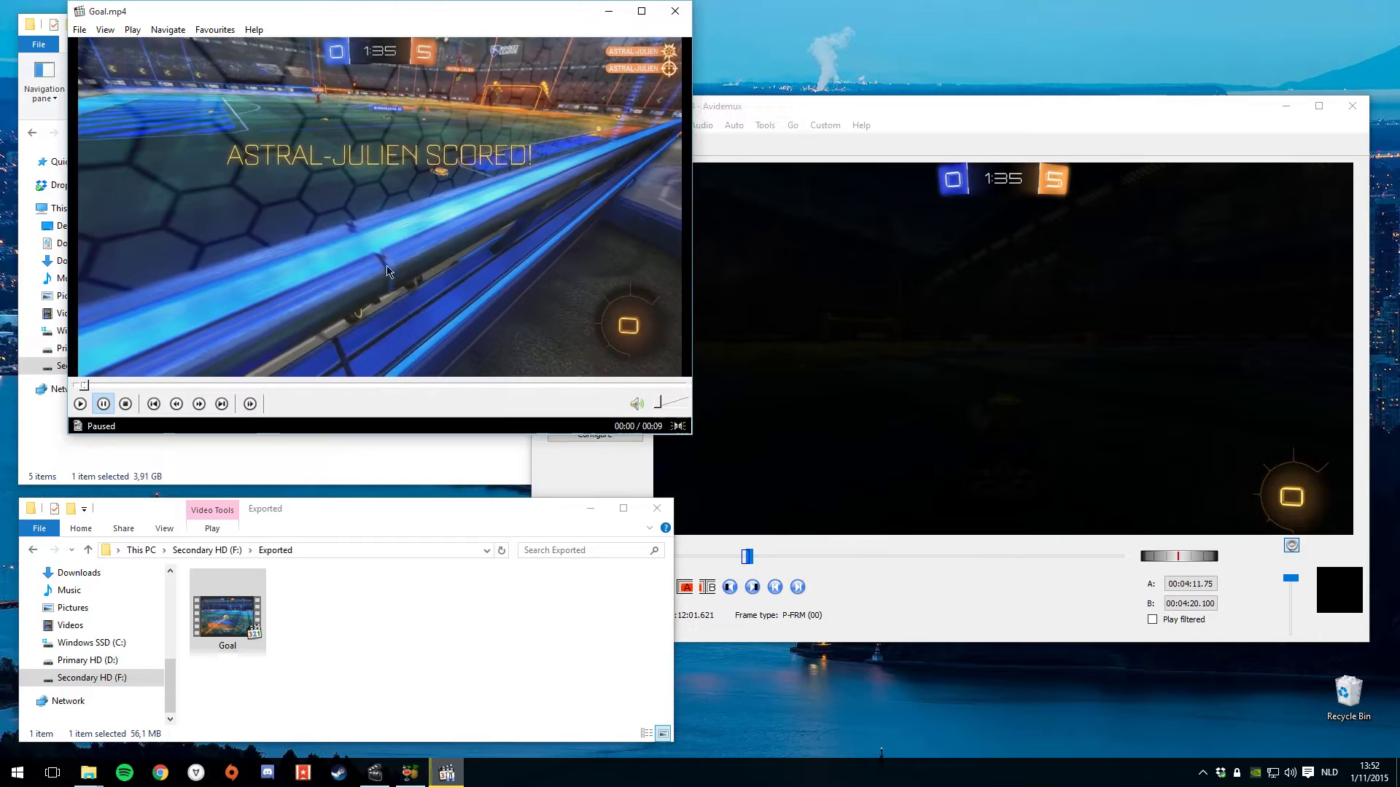
{"action": "left_click_drag", "start_coordinate": [335, 11], "coordinate": [721, 196]}
Play the 9-second Goal clip through, then close the player.
{"action": "left_click", "coordinate": [467, 587]}
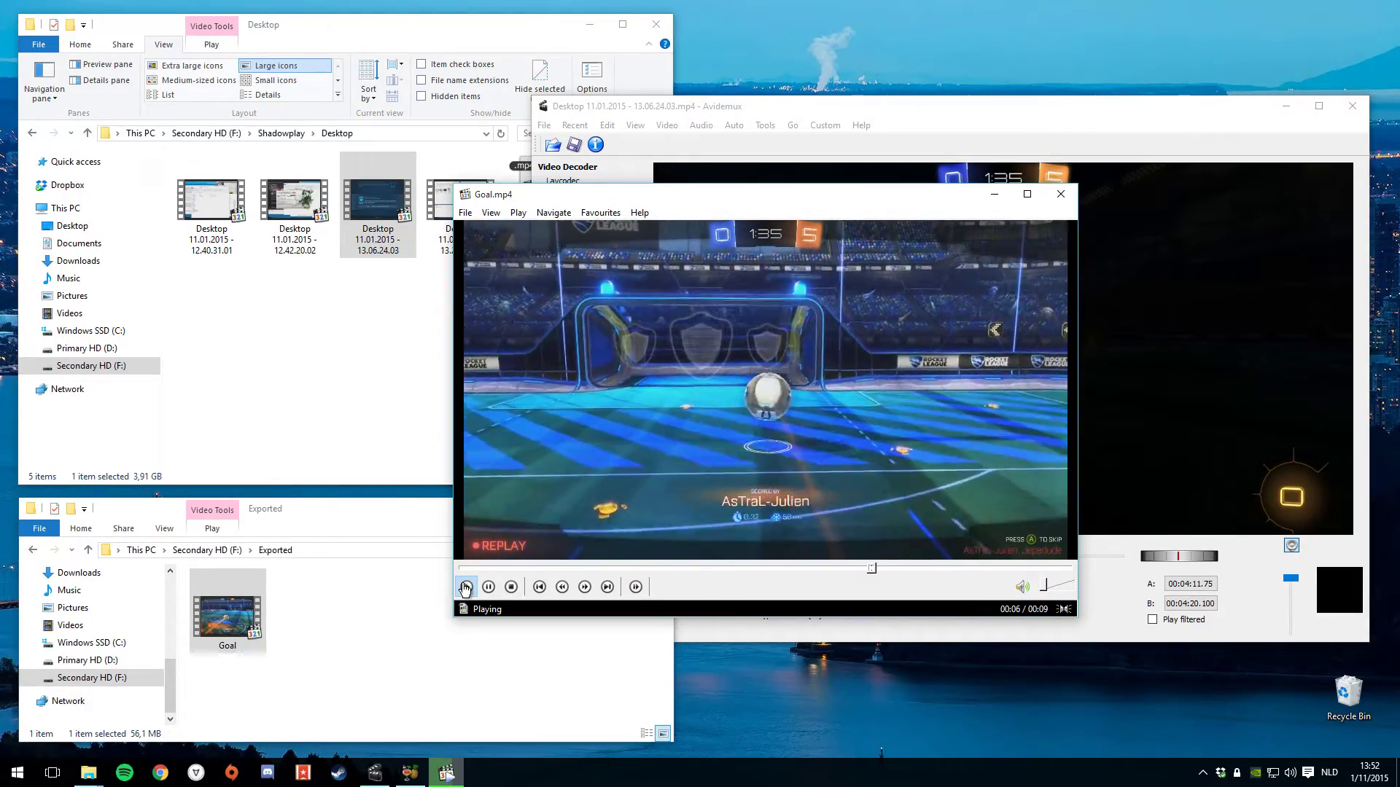
{"action": "left_click", "coordinate": [1061, 194]}
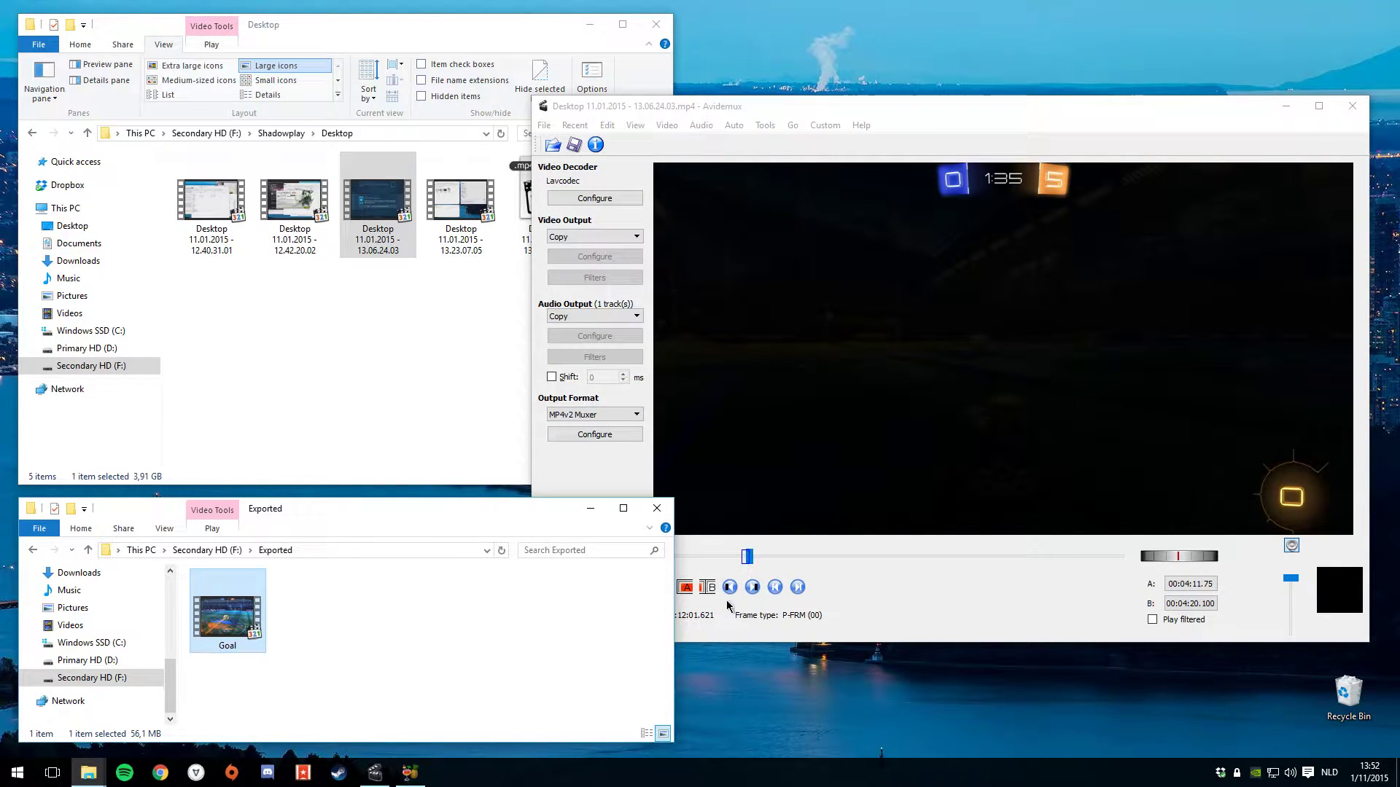
{"action": "left_click", "coordinate": [409, 597]}
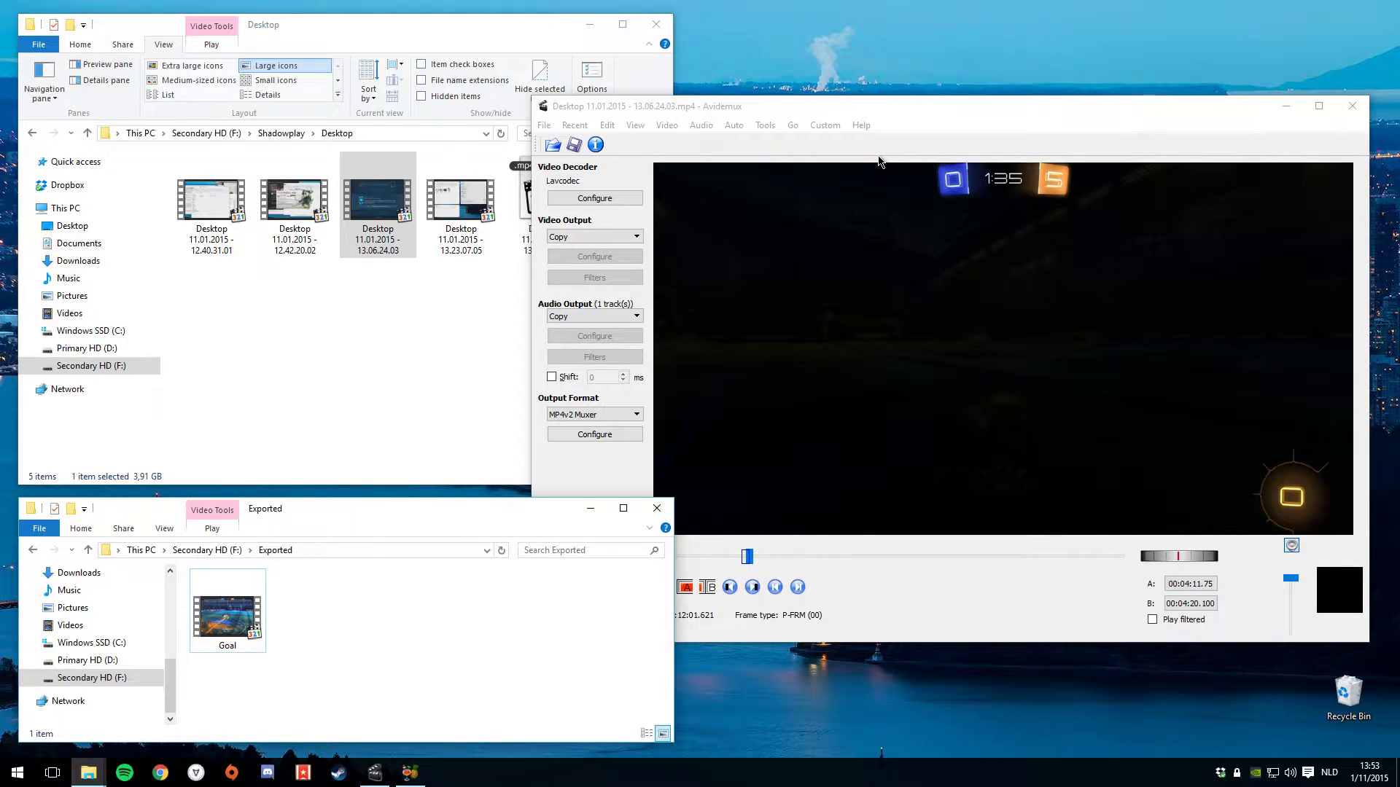
Load Goal.mp4 from the Exported folder as HandBrake's source file.
{"action": "left_click", "coordinate": [410, 773]}
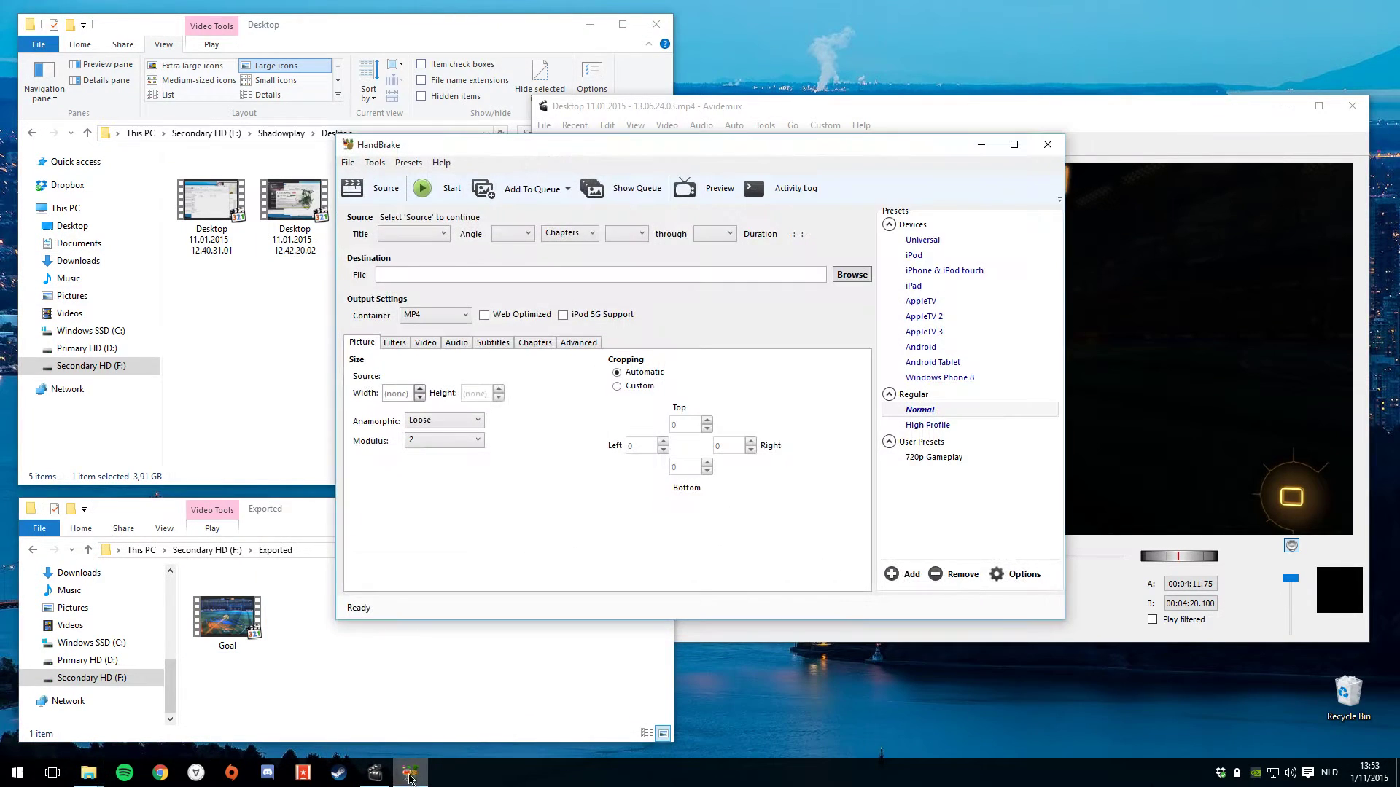
{"action": "left_click_drag", "start_coordinate": [670, 138], "coordinate": [820, 188]}
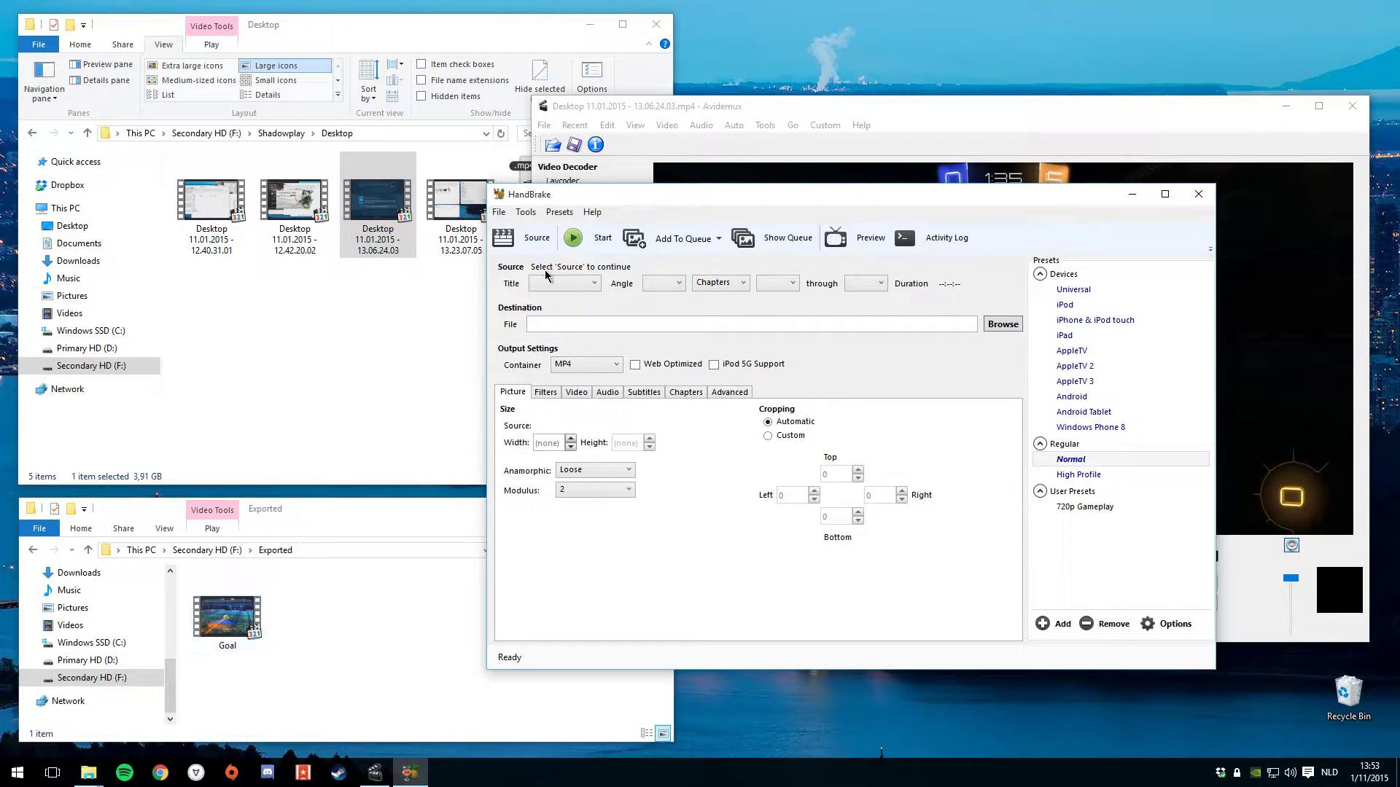
{"action": "left_click", "coordinate": [514, 239]}
{"action": "left_click", "coordinate": [554, 376]}
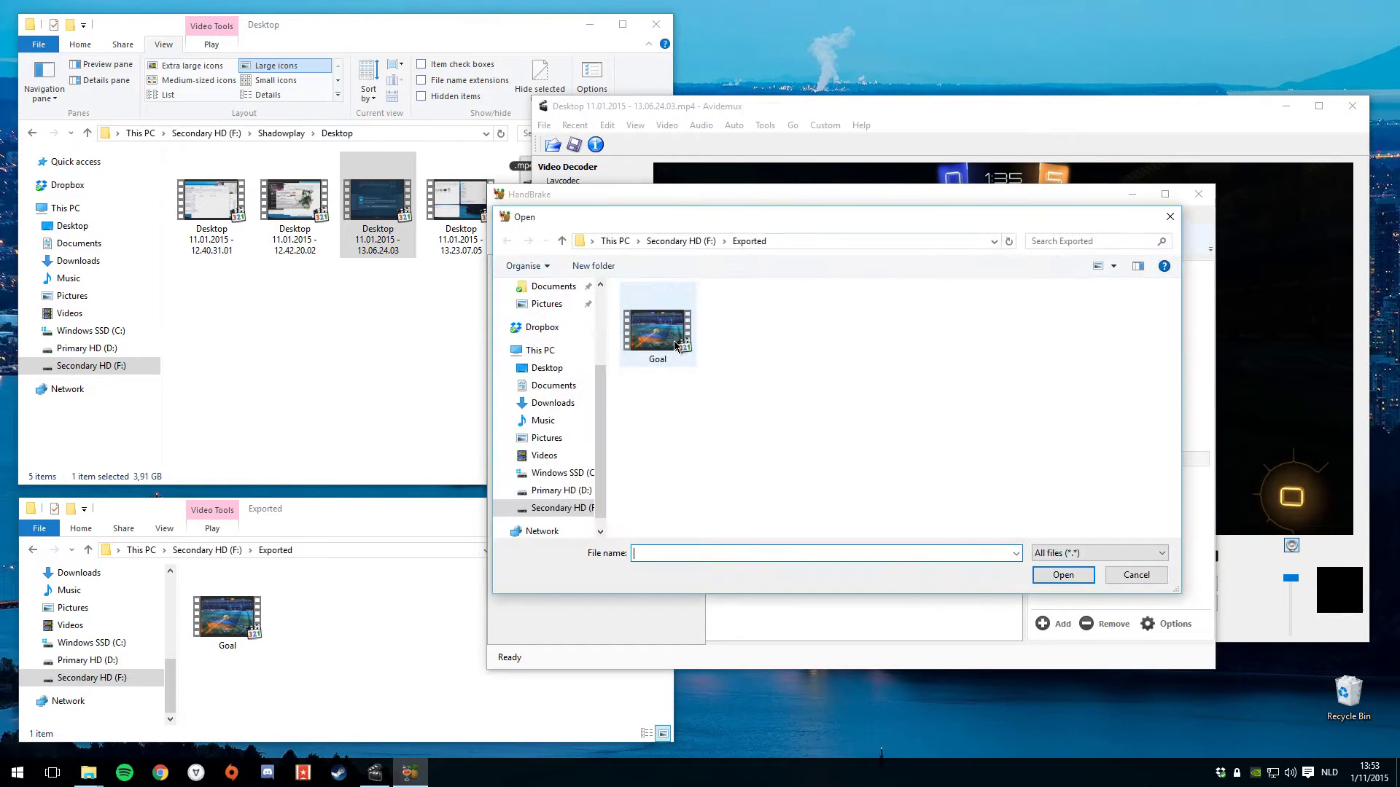
{"action": "left_click", "coordinate": [680, 342]}
{"action": "double_click", "coordinate": [680, 343]}
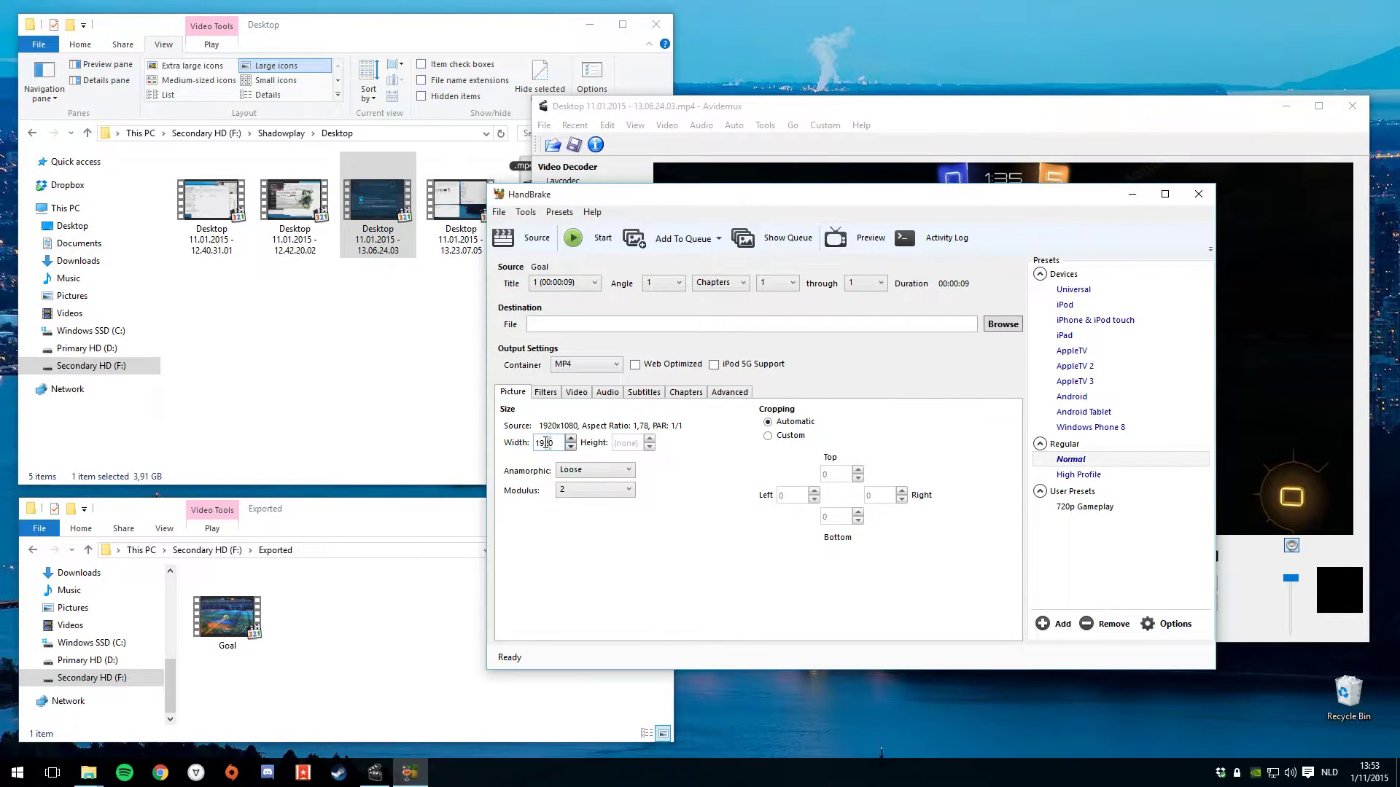
Apply the 720p Gameplay preset, giving an output width of 1280.
{"action": "left_click", "coordinate": [1085, 507]}
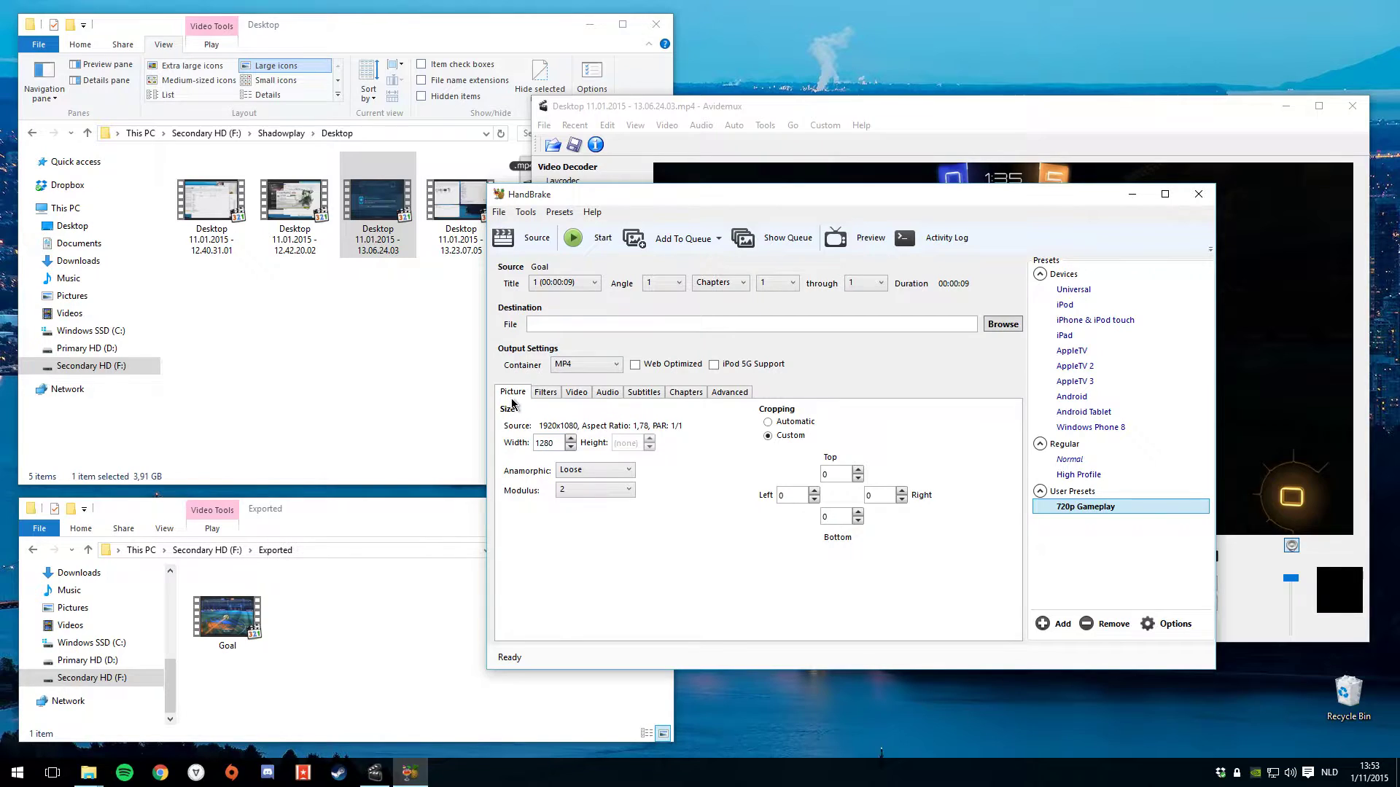
{"action": "left_click_drag", "start_coordinate": [557, 437], "coordinate": [535, 443]}
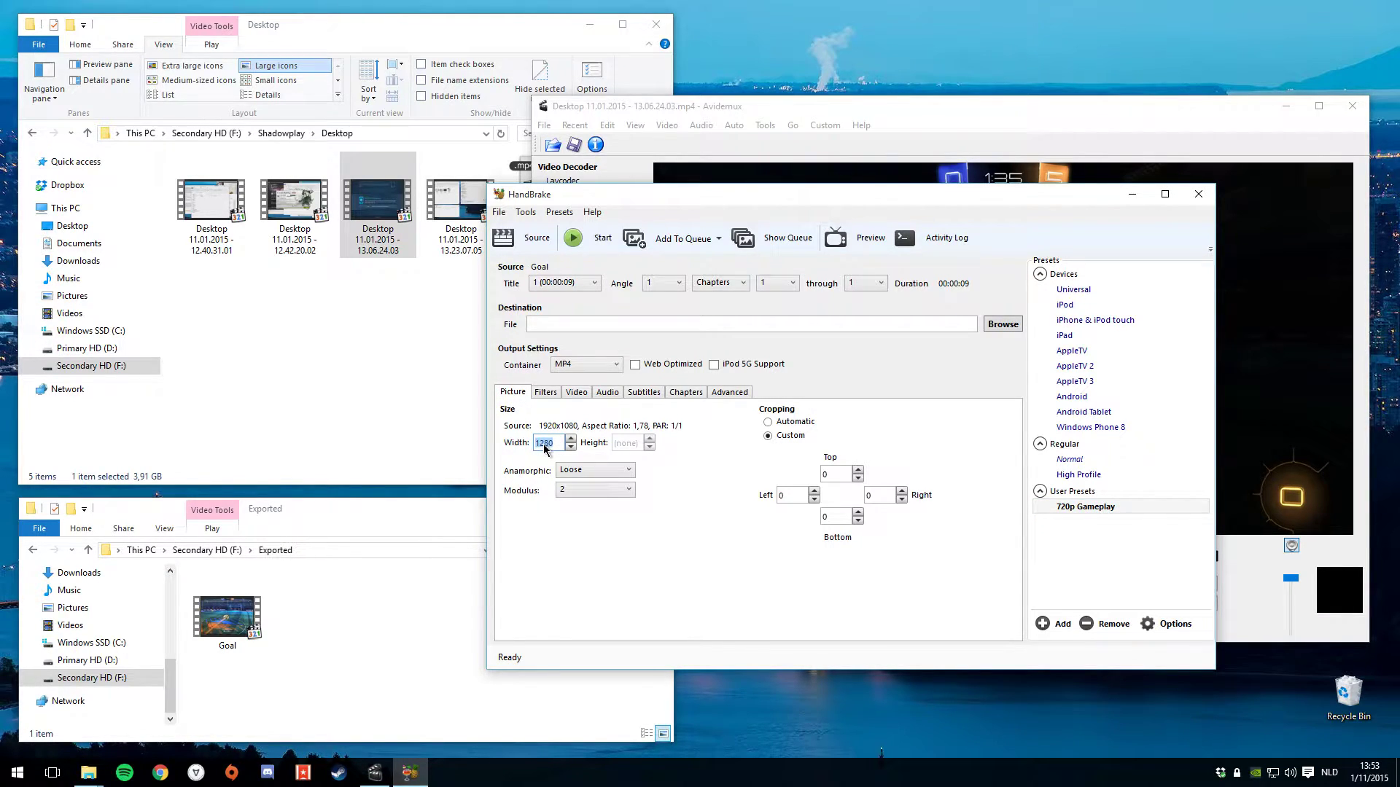
{"action": "left_click", "coordinate": [555, 444]}
{"action": "left_click", "coordinate": [575, 396]}
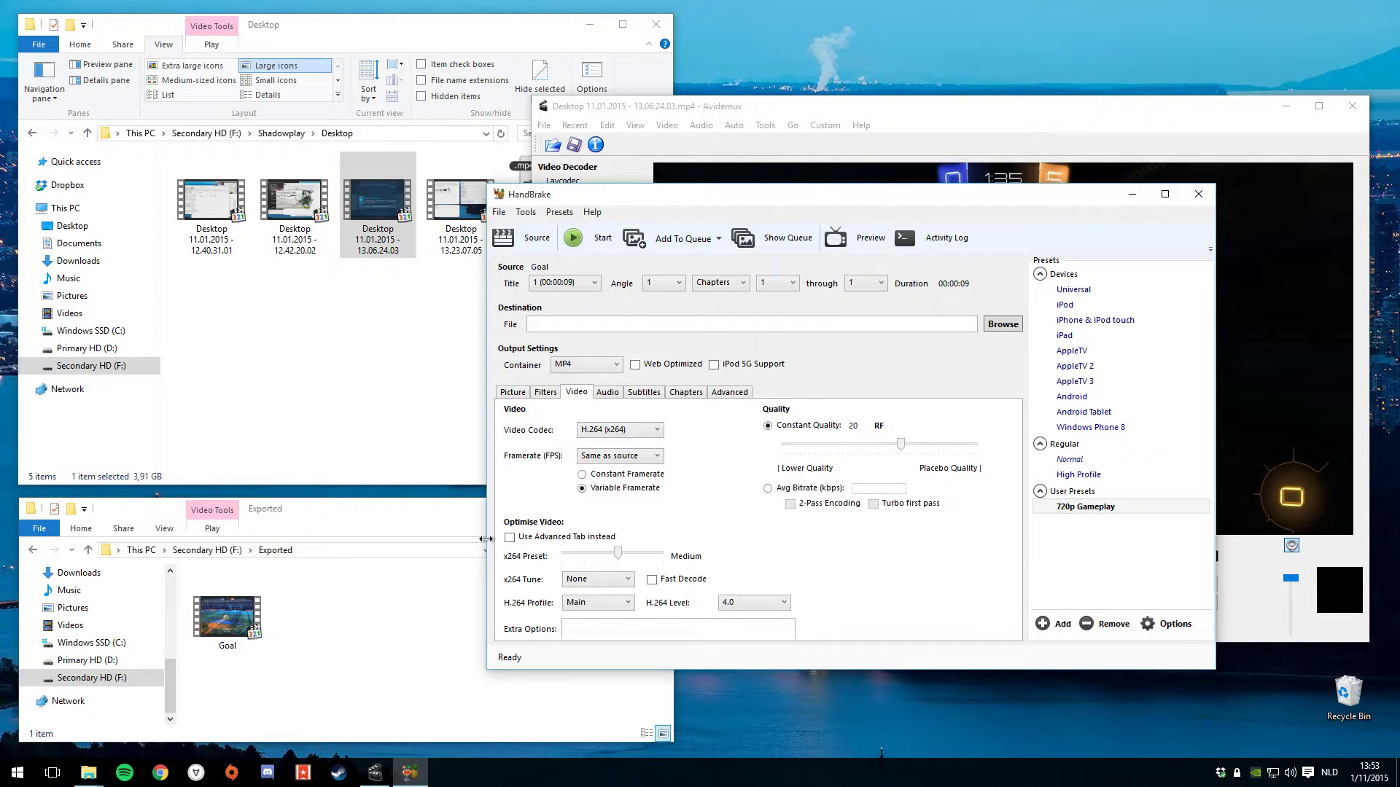
Try other x264 preset positions, leaving it on Medium with quality RF 20.
{"action": "left_click_drag", "start_coordinate": [620, 555], "coordinate": [655, 562]}
{"action": "left_click_drag", "start_coordinate": [655, 563], "coordinate": [621, 559]}
{"action": "mouse_move", "coordinate": [618, 558]}
{"action": "left_mouse_down"}
{"action": "mouse_move", "coordinate": [660, 562]}
{"action": "mouse_move", "coordinate": [619, 560]}
{"action": "left_mouse_up"}
{"action": "left_click", "coordinate": [996, 325]}
Set the output to Goal 720p.mp4 in Exported and start the encode.
{"action": "type", "text": "Goal "}
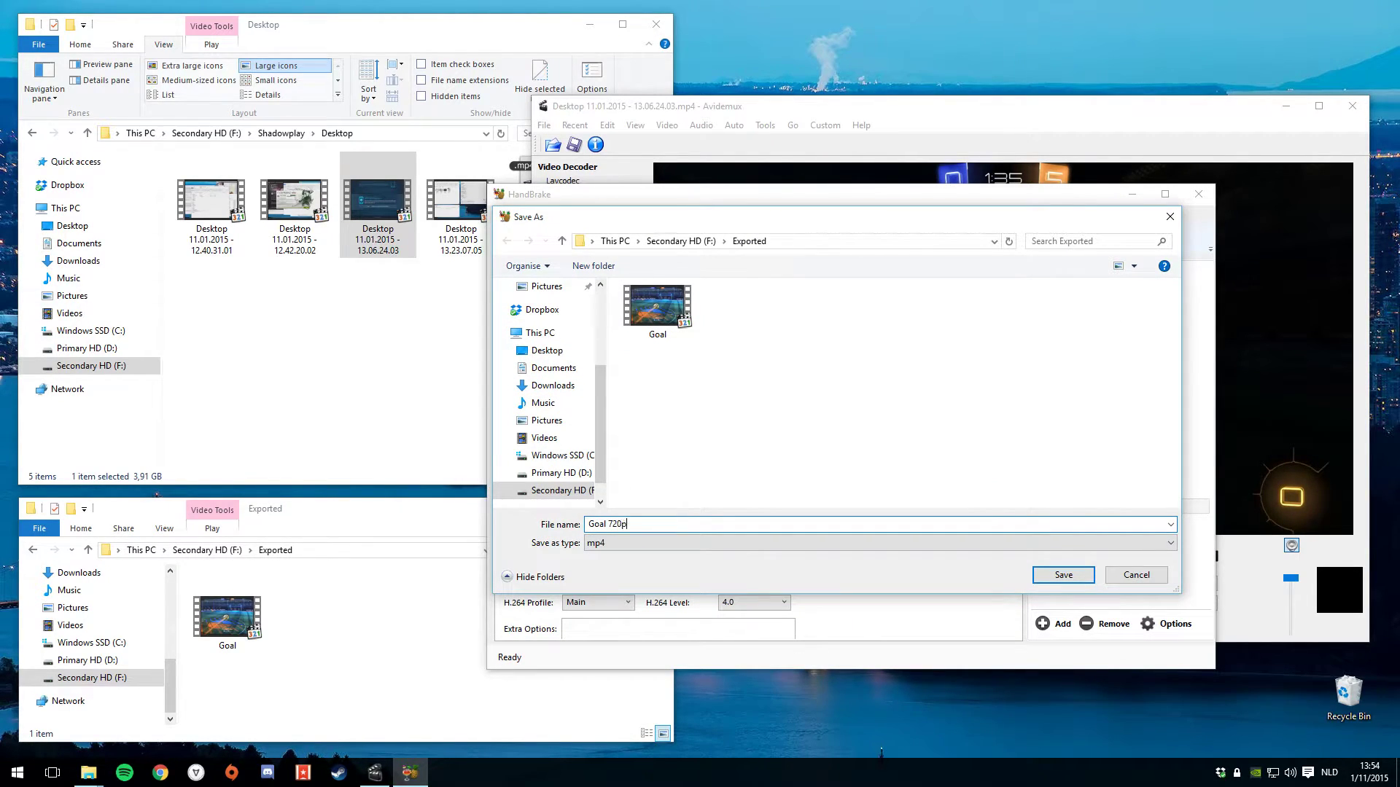
{"action": "type", "text": "720p"}
{"action": "left_click", "coordinate": [1063, 575]}
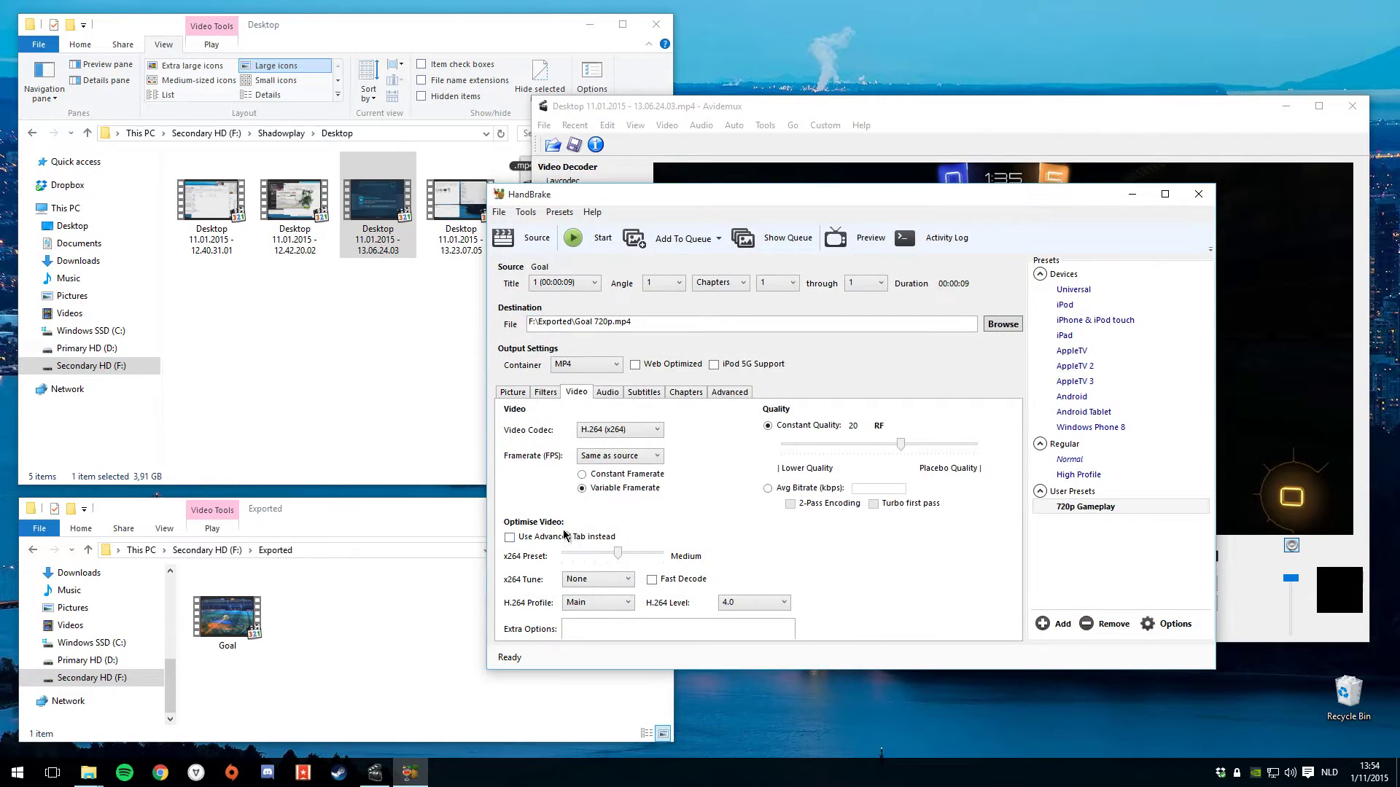
{"action": "left_click", "coordinate": [584, 238]}
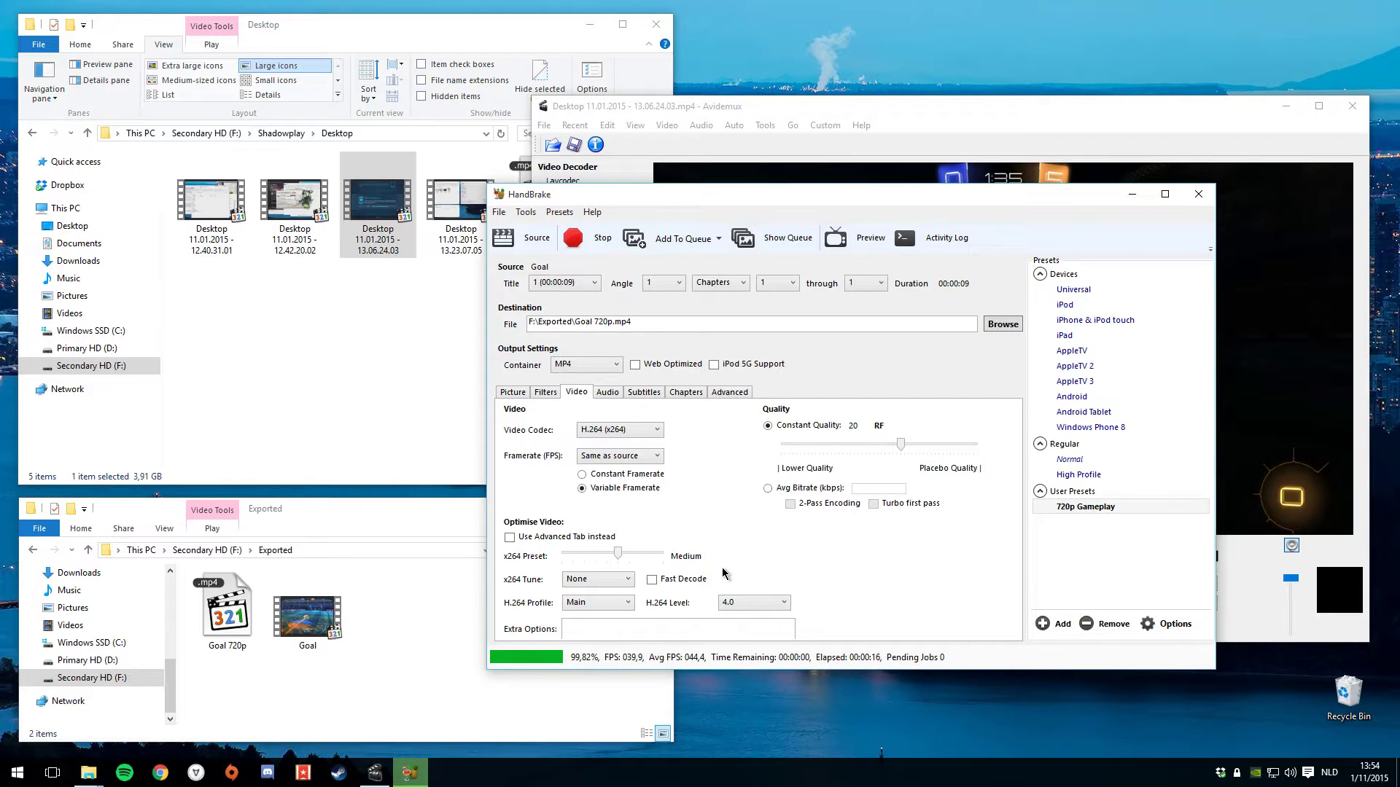
{"action": "left_click", "coordinate": [232, 608]}
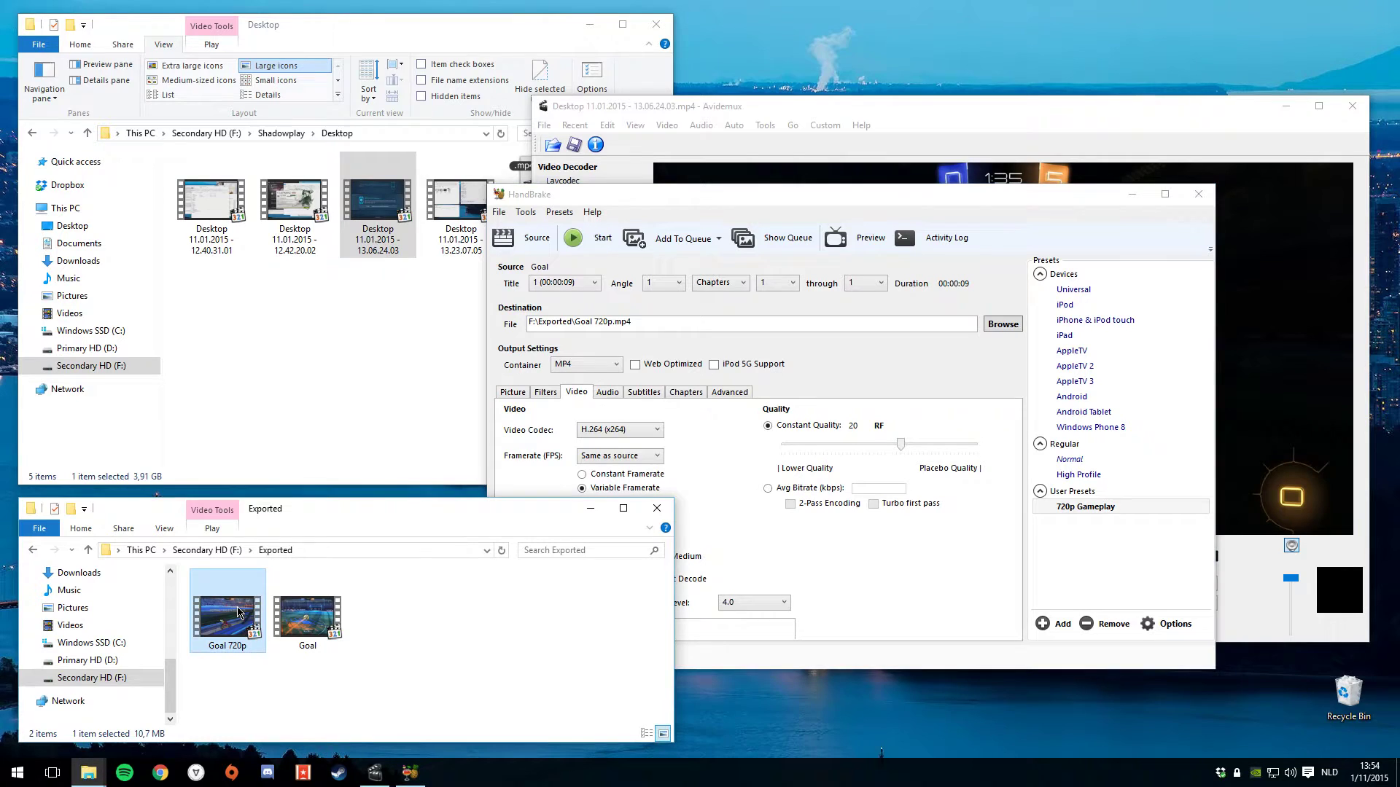
{"action": "right_click", "coordinate": [232, 609]}
{"action": "left_click", "coordinate": [308, 593]}
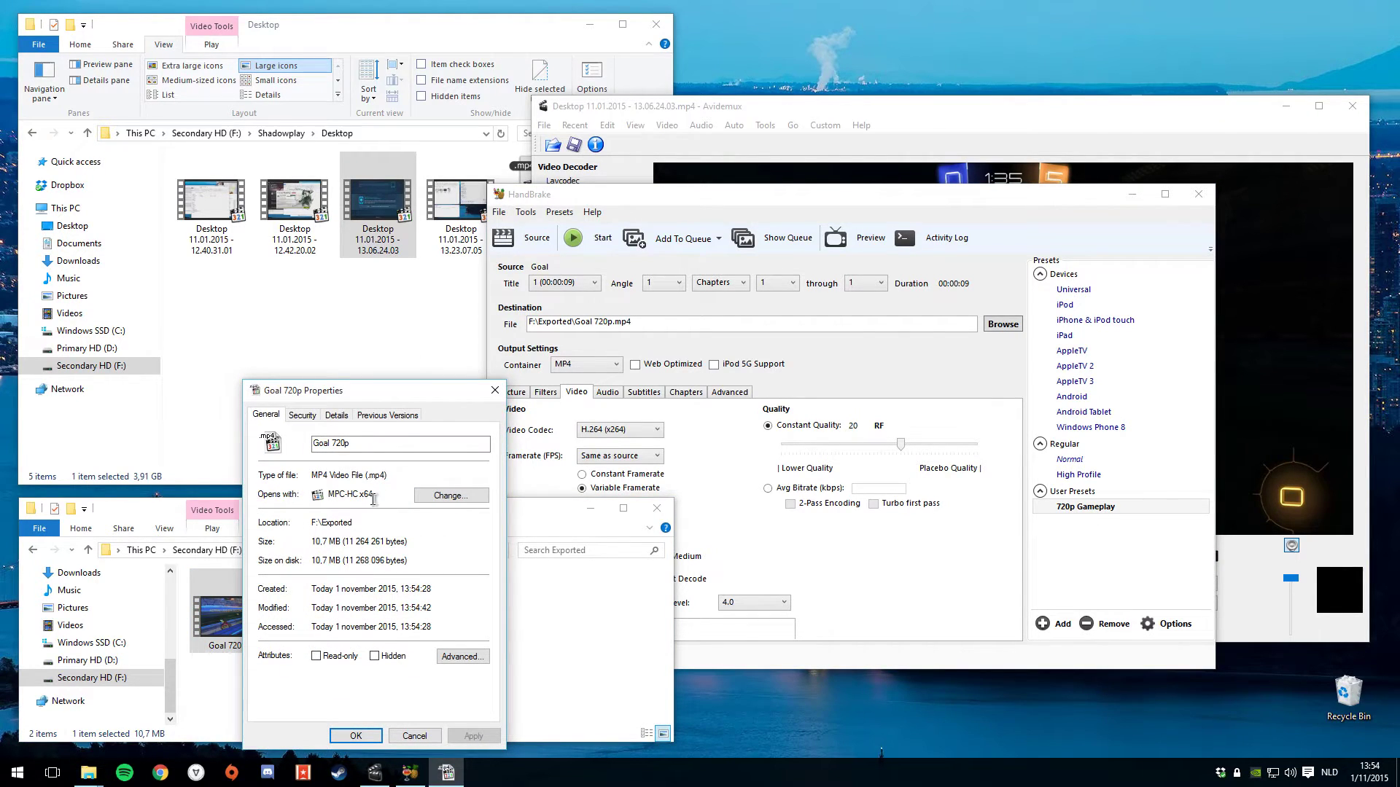
{"action": "key", "text": "Escape"}
{"action": "right_click", "coordinate": [329, 599]}
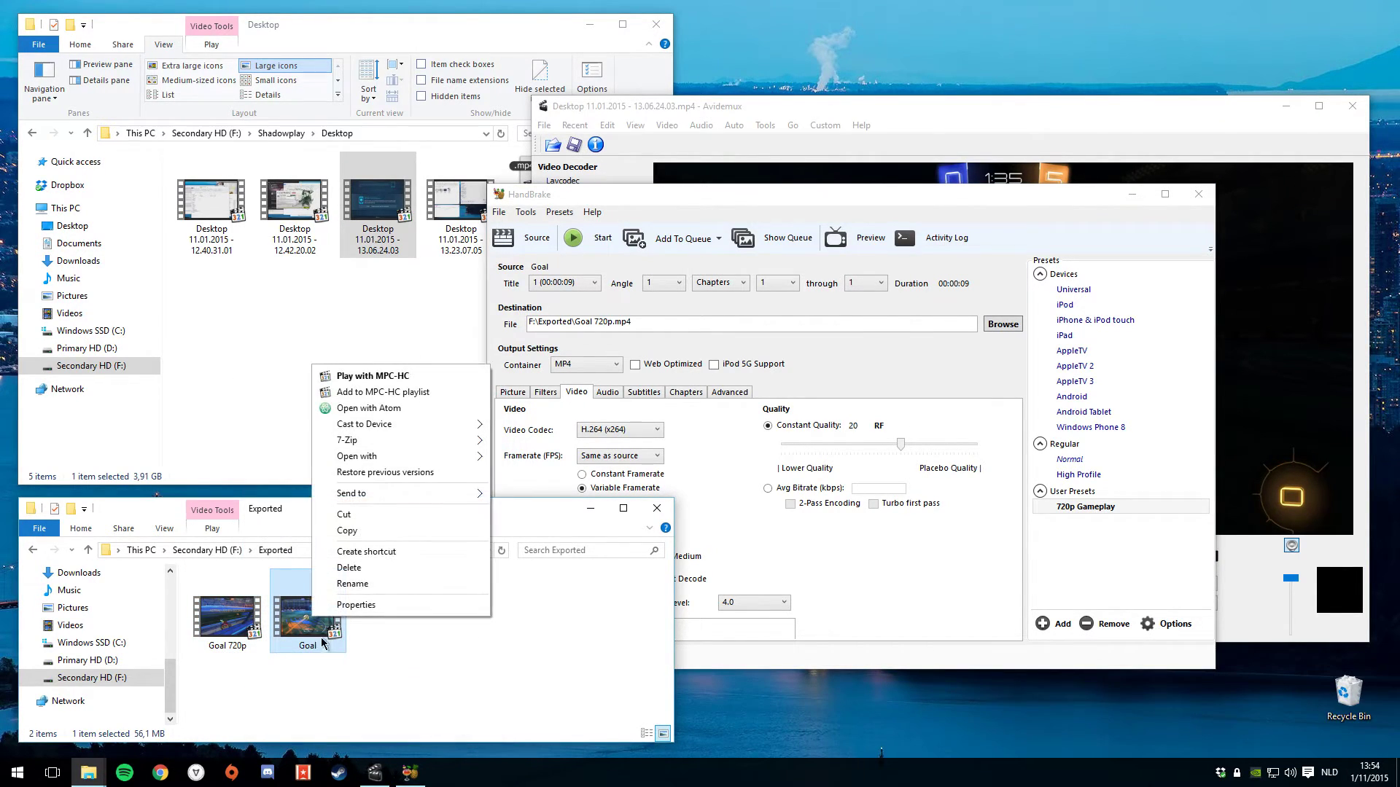
{"action": "left_click", "coordinate": [363, 615]}
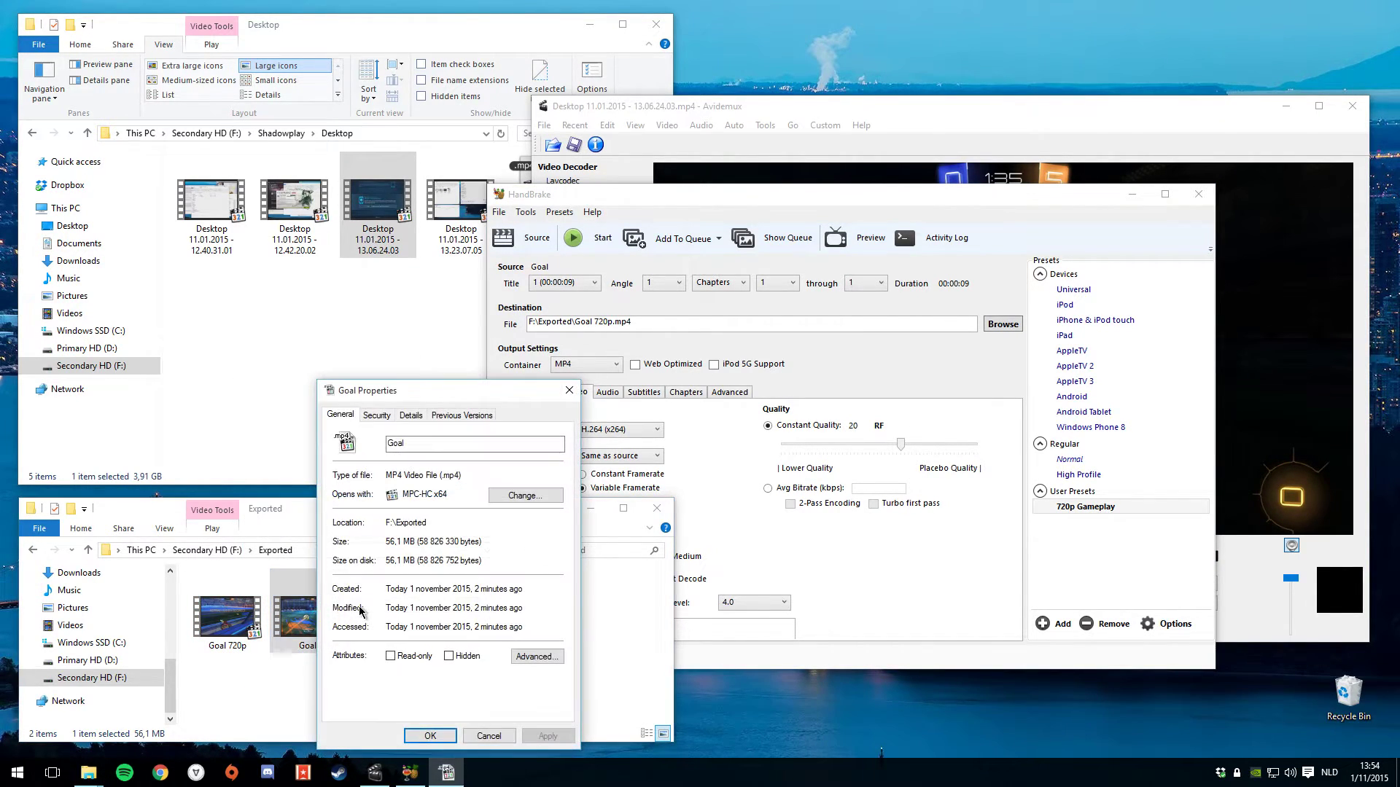
{"action": "left_click", "coordinate": [570, 390]}
{"action": "left_click", "coordinate": [437, 628]}
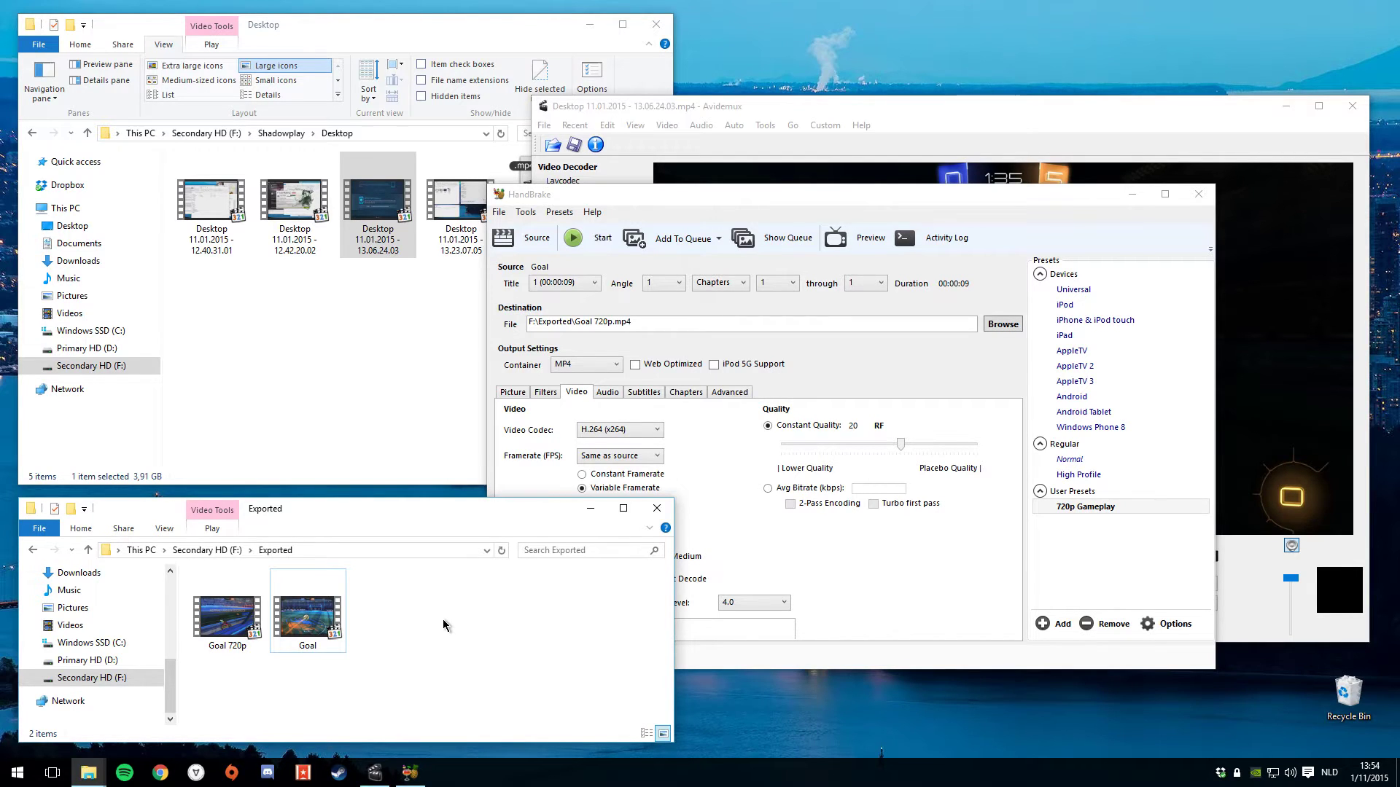
{"action": "left_click", "coordinate": [248, 626]}
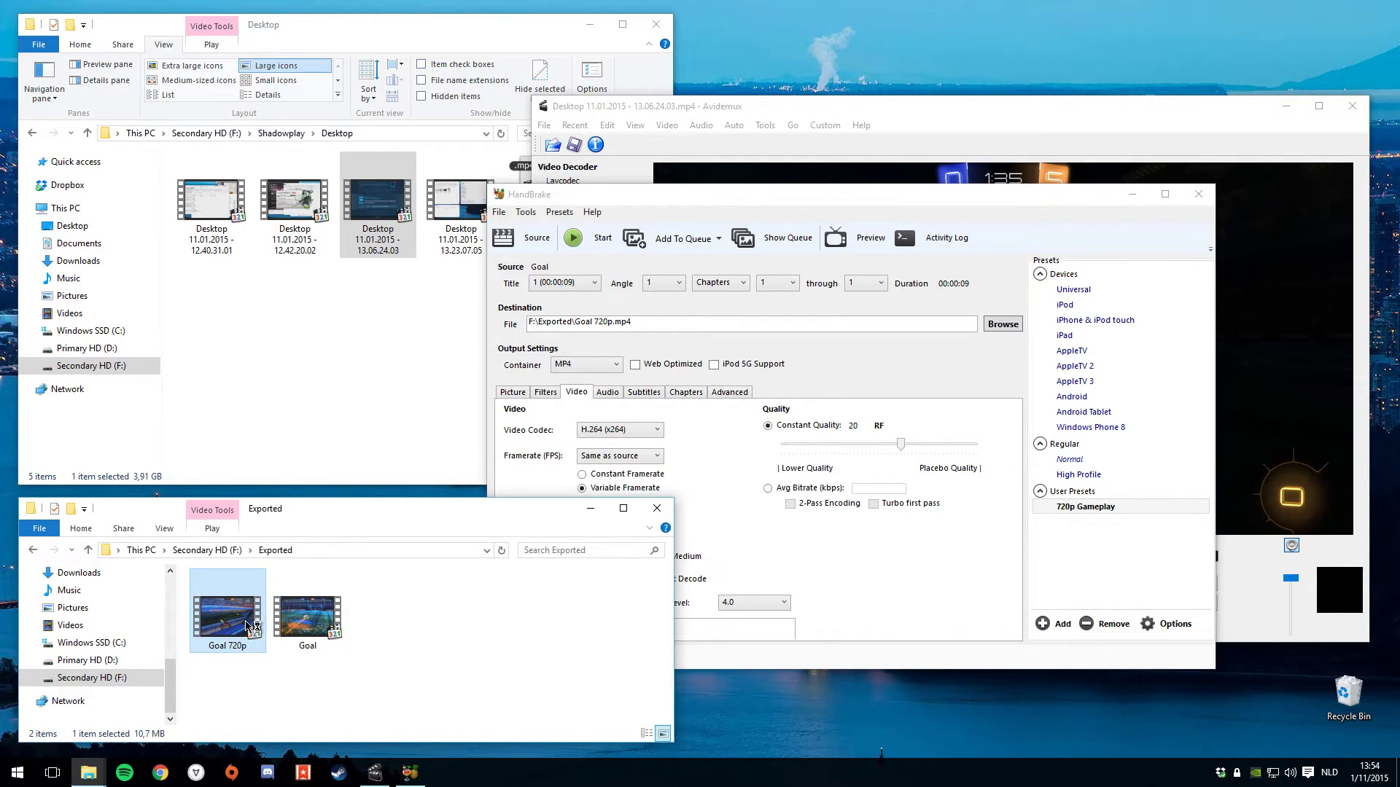
{"action": "double_click", "coordinate": [248, 626]}
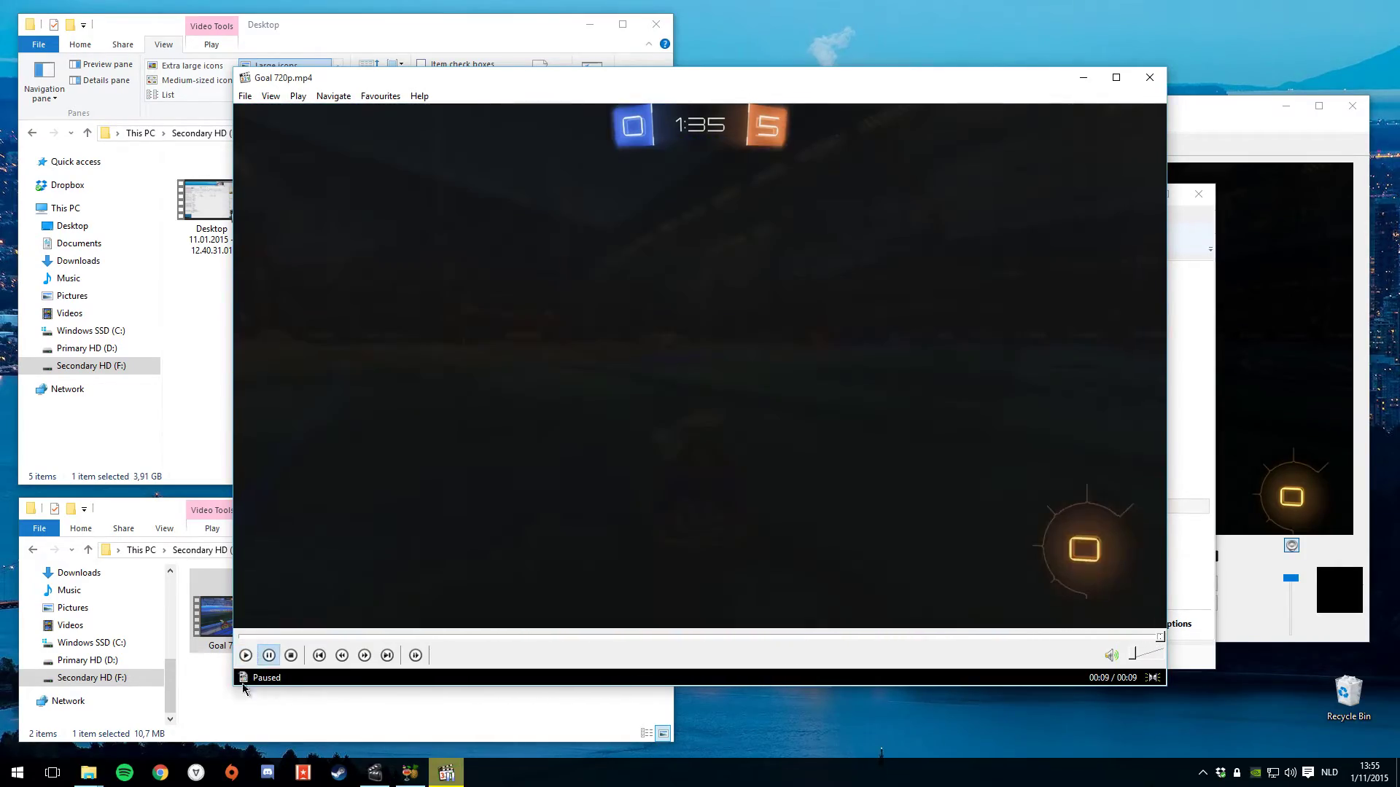
{"action": "double_click", "coordinate": [305, 634]}
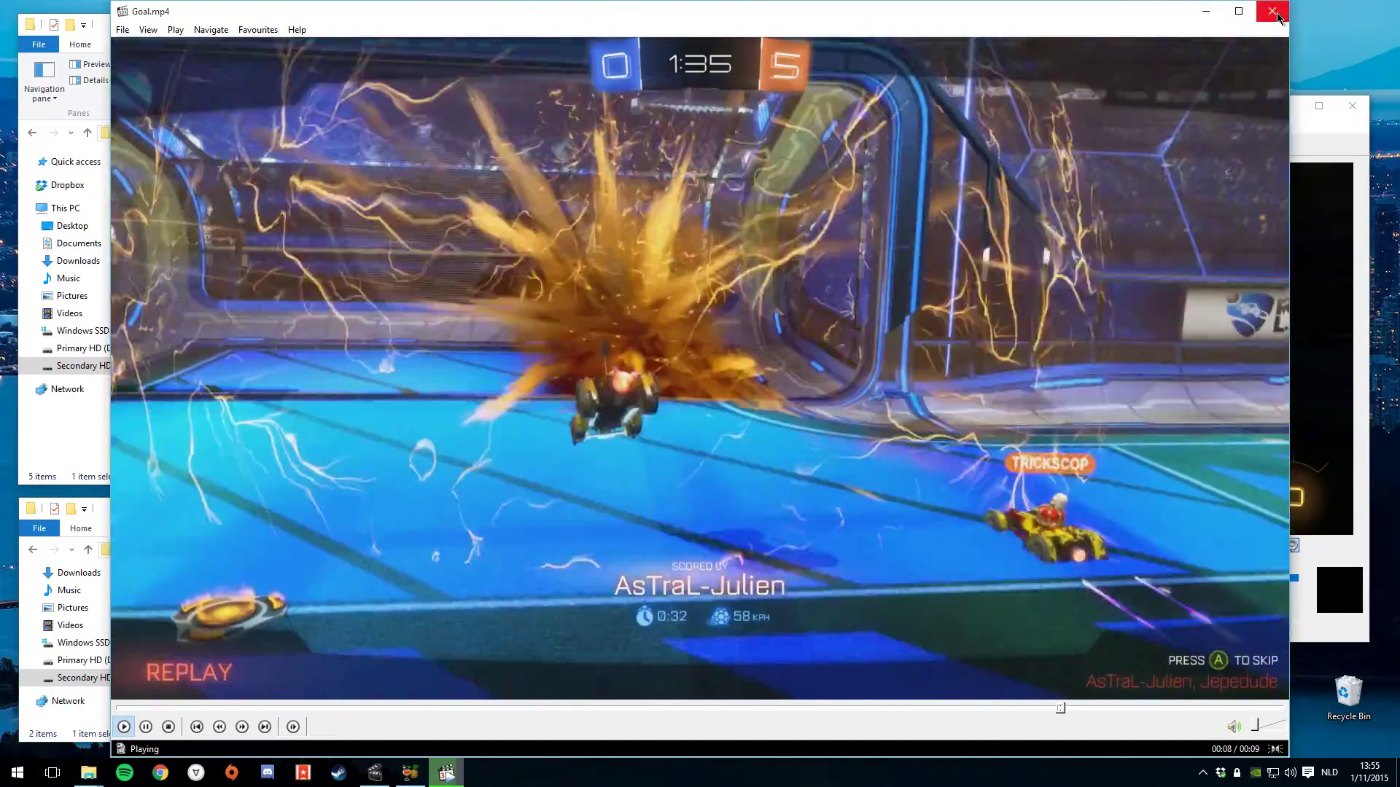
{"action": "left_click", "coordinate": [1272, 12]}
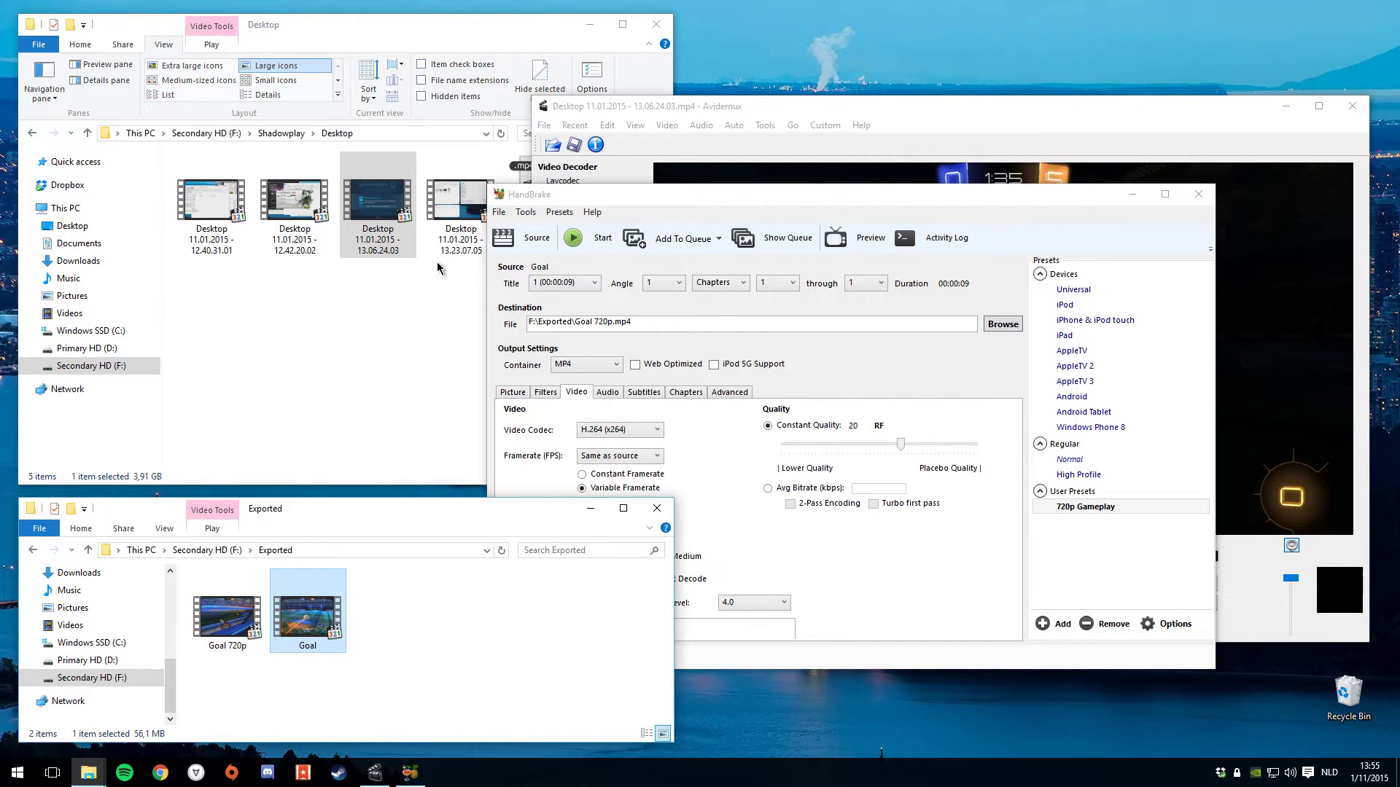
{"action": "left_click", "coordinate": [397, 219]}
{"action": "right_click", "coordinate": [398, 221]}
{"action": "left_click", "coordinate": [430, 457]}
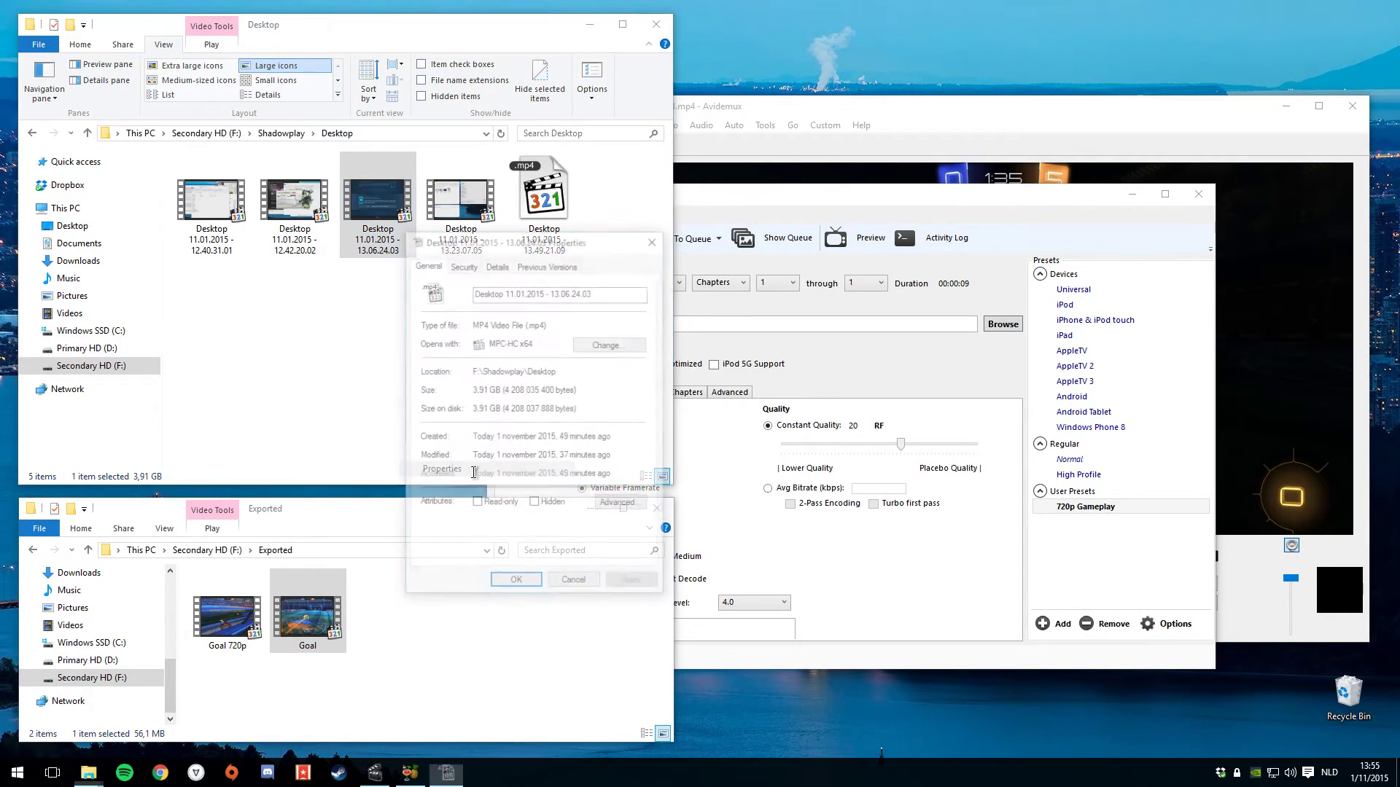
{"action": "left_click_drag", "start_coordinate": [473, 394], "coordinate": [503, 393]}
{"action": "left_click", "coordinate": [502, 393]}
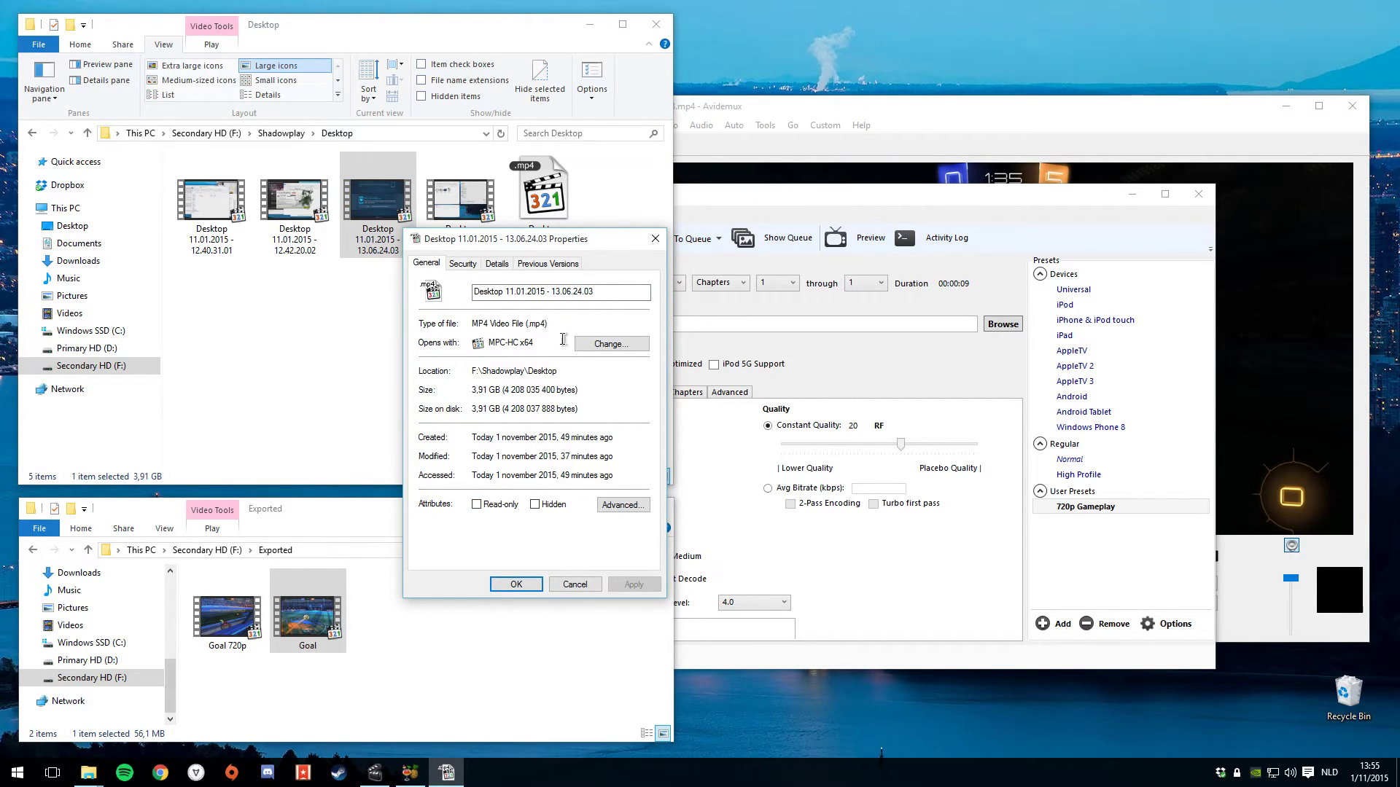
{"action": "key", "text": "Escape"}
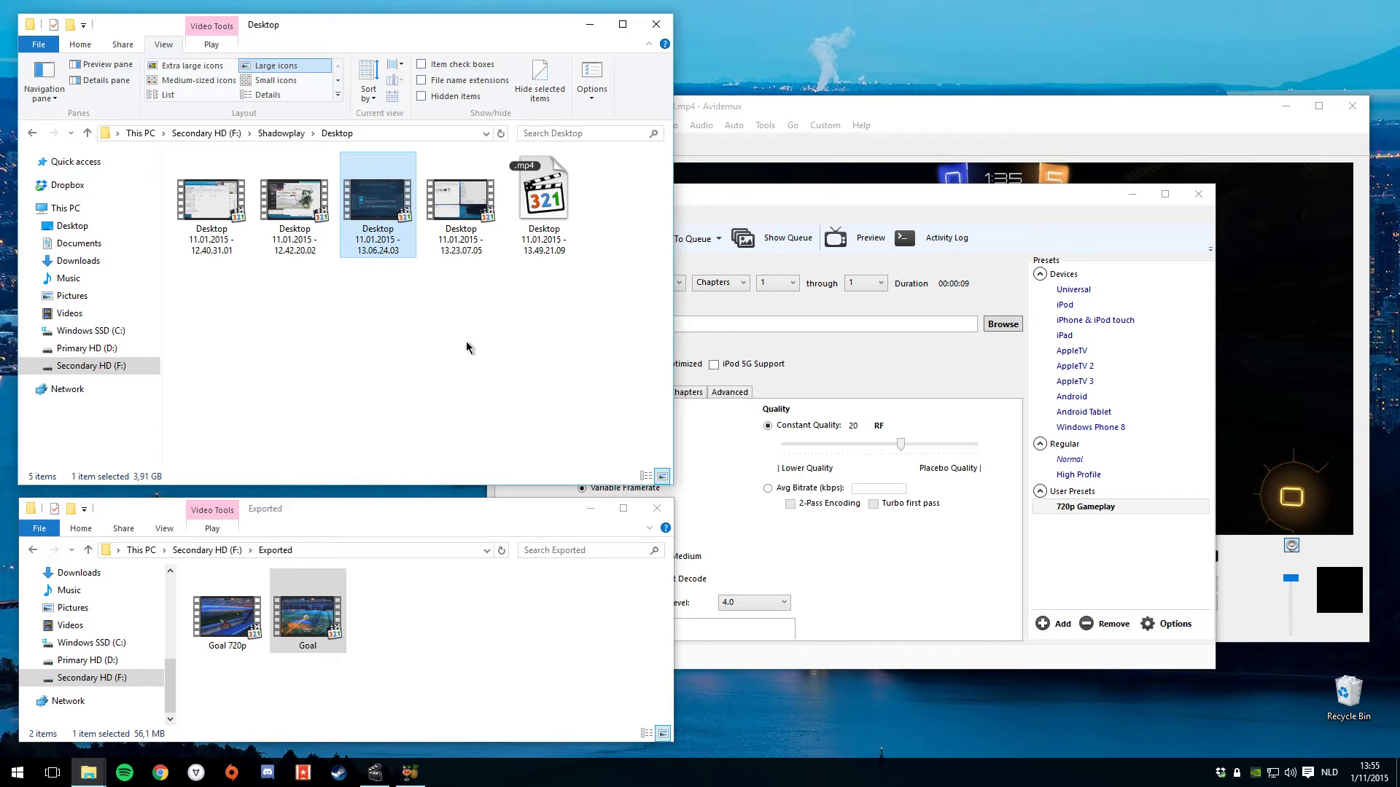
{"action": "left_click", "coordinate": [471, 346]}
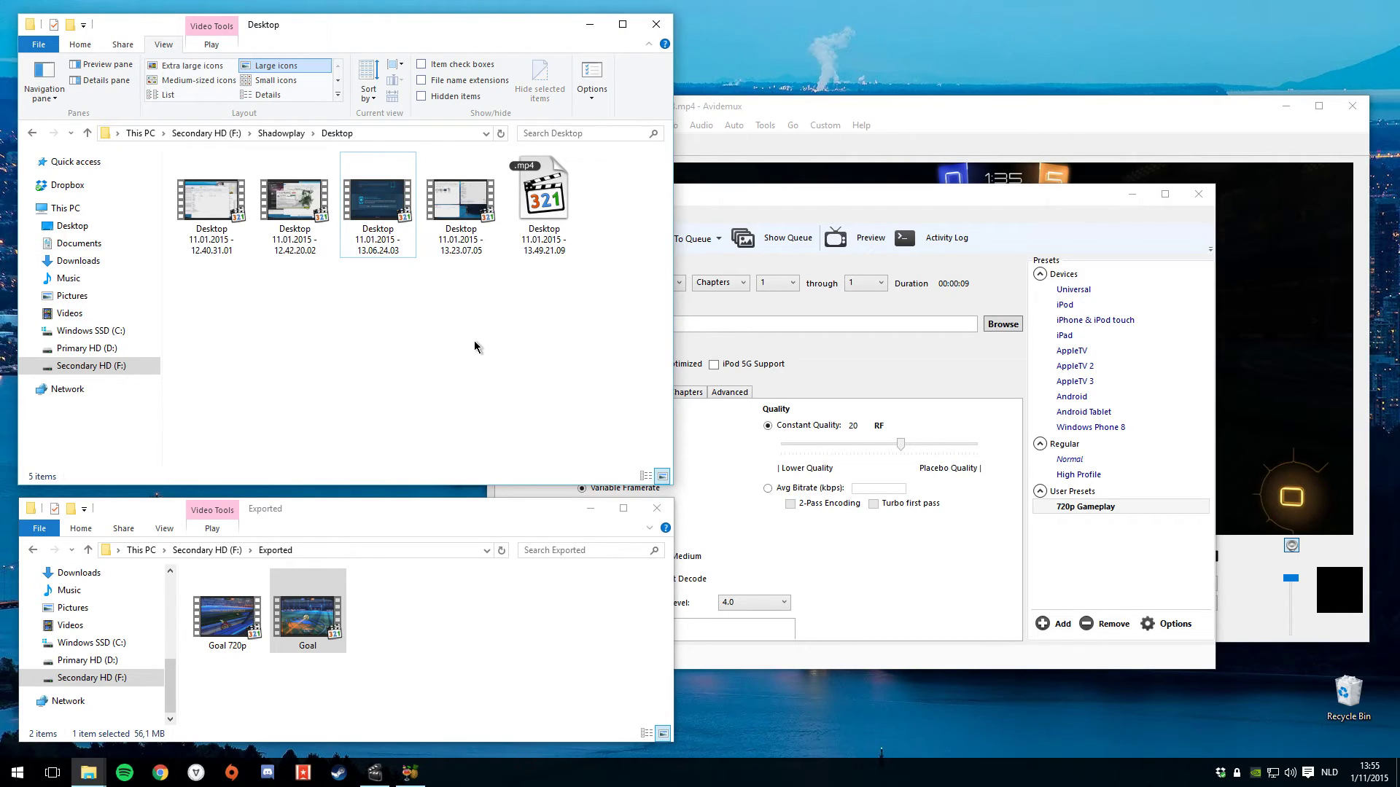